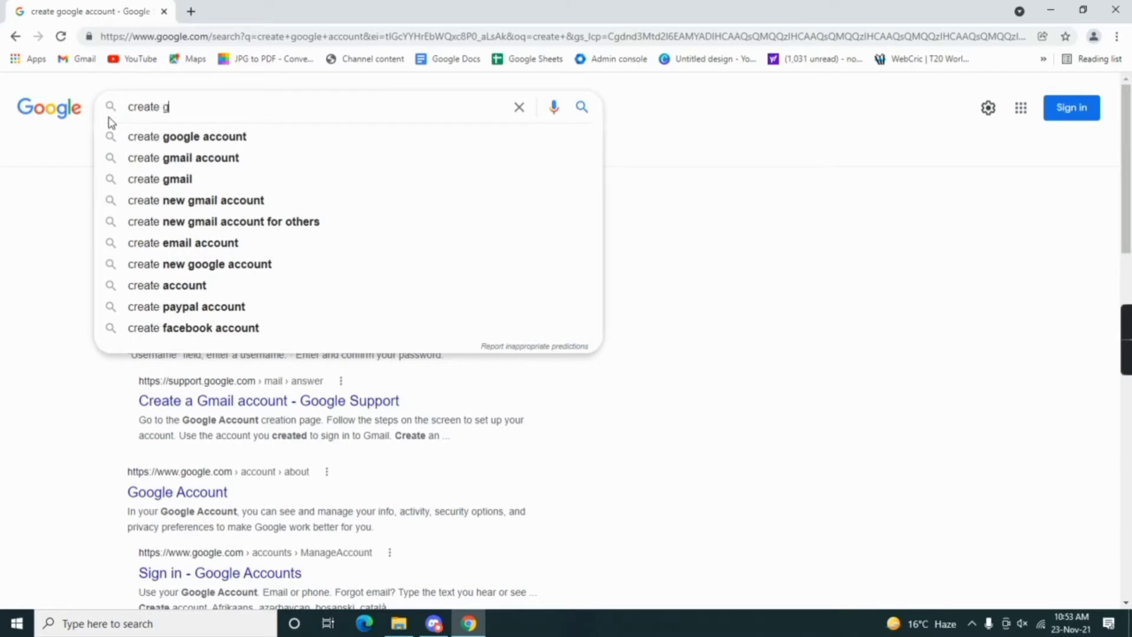
# Step: Search Google for 'create gmail account' and open the Create your Google Account result
pyautogui.write('l')
pyautogui.press('Down')
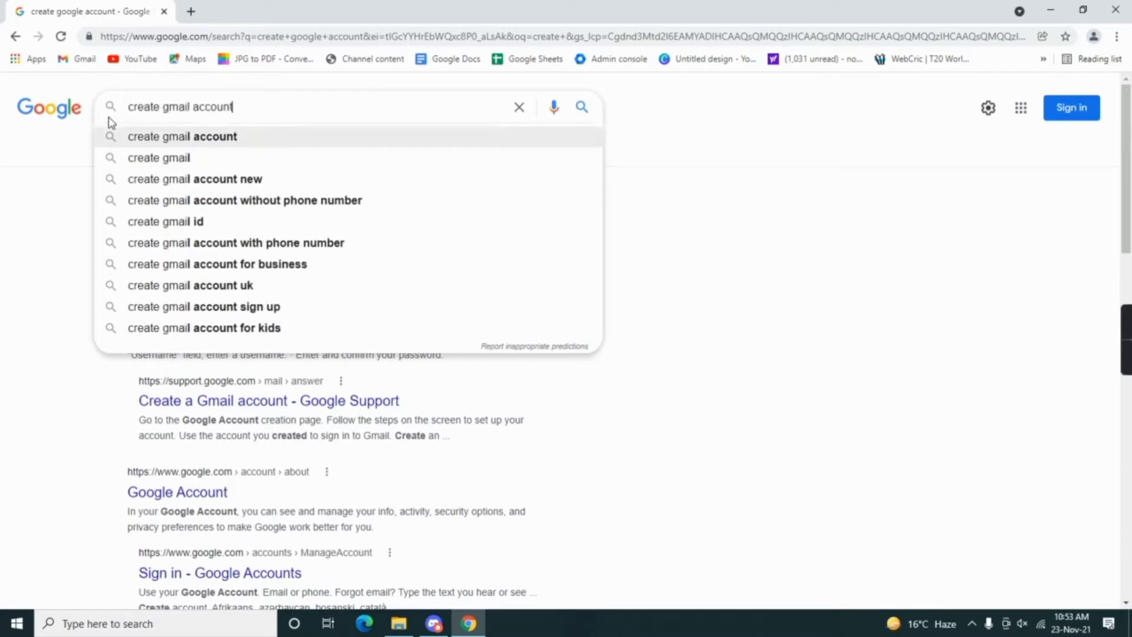
pyautogui.press('Return')
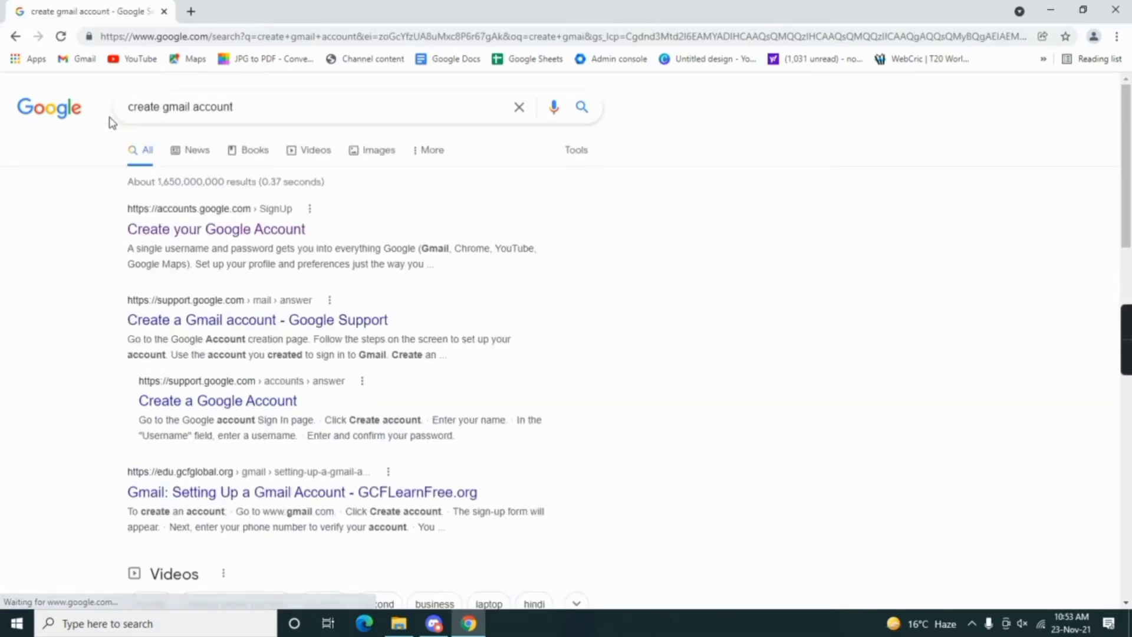
pyautogui.click(200, 236)
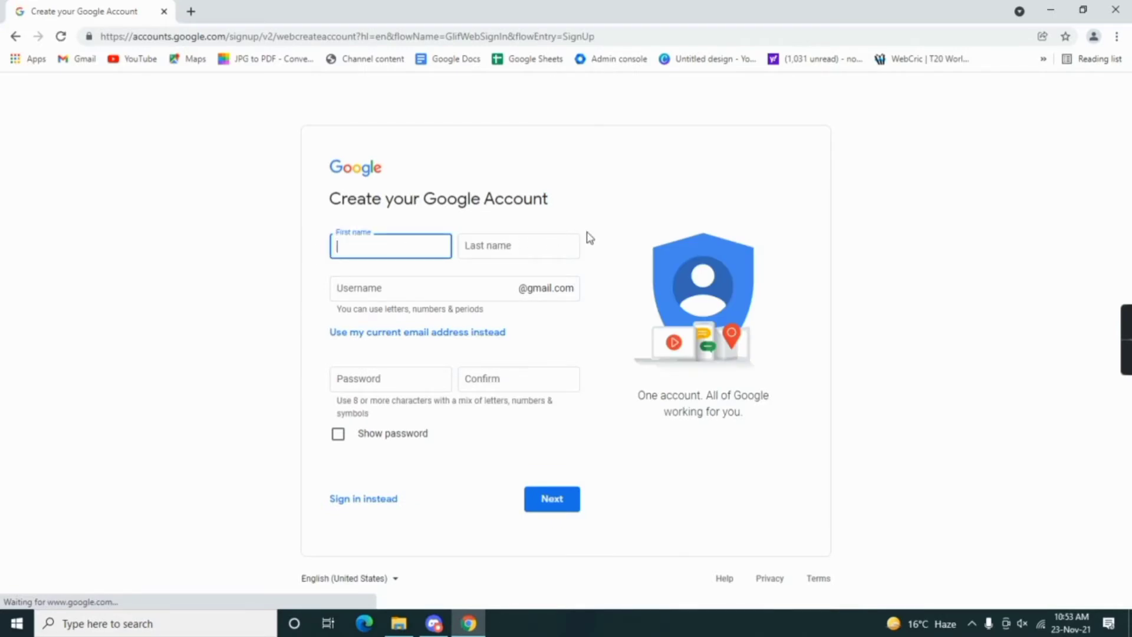
# Step: Zoom the sign-up page to 125% and enter the account holder's first and last name
pyautogui.hotkey('ctrl', '+')
pyautogui.hotkey('ctrl', '+')
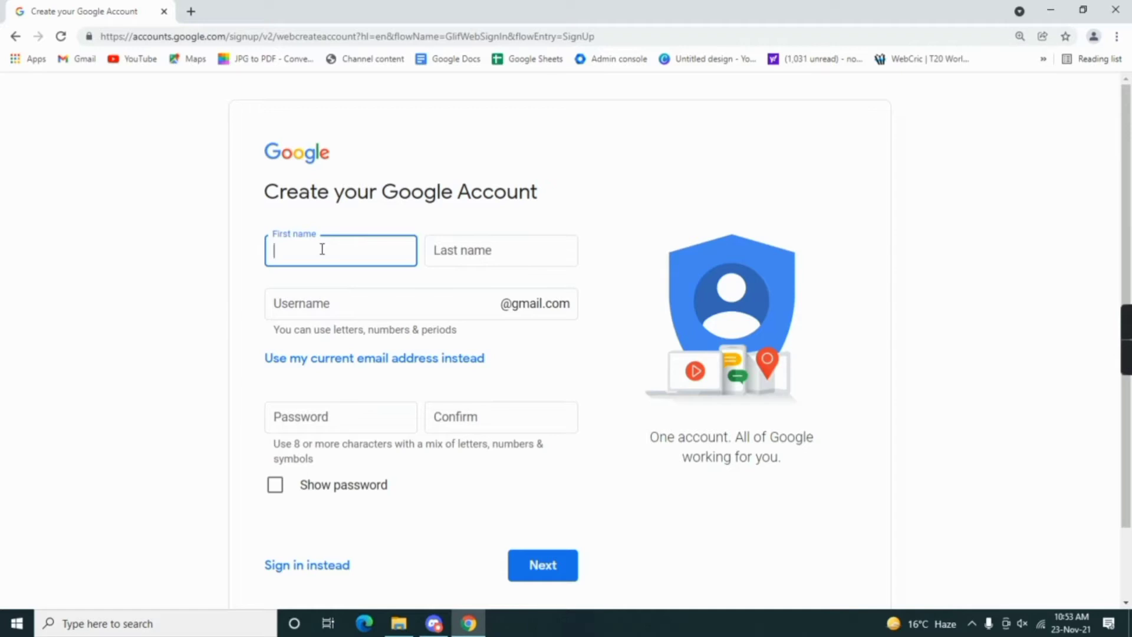
pyautogui.press('Tab')
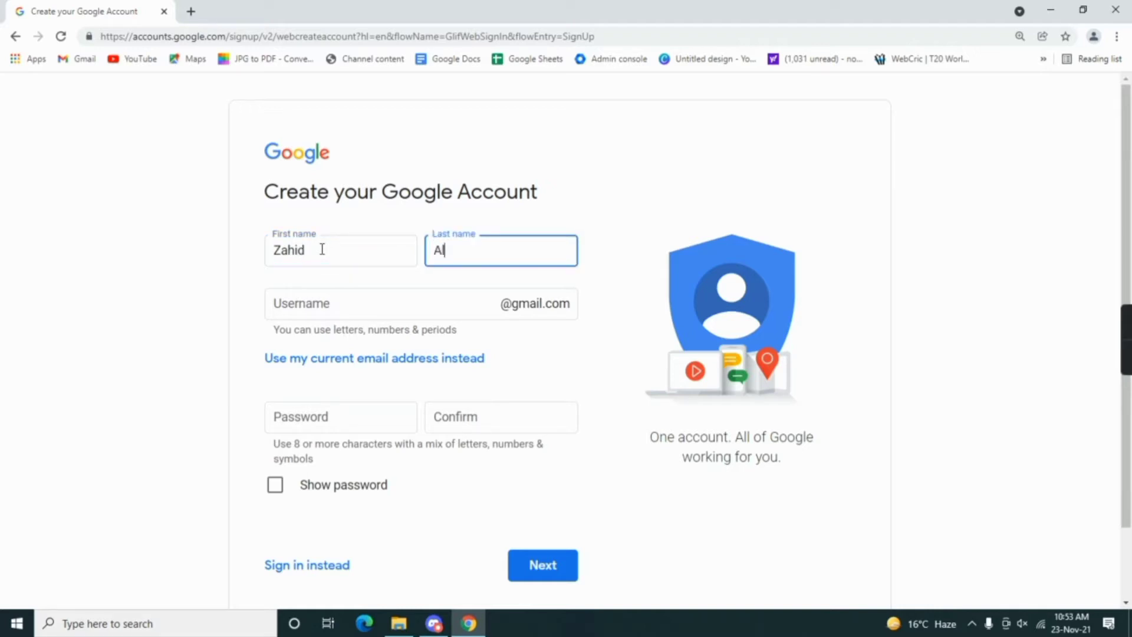
pyautogui.press('Tab')
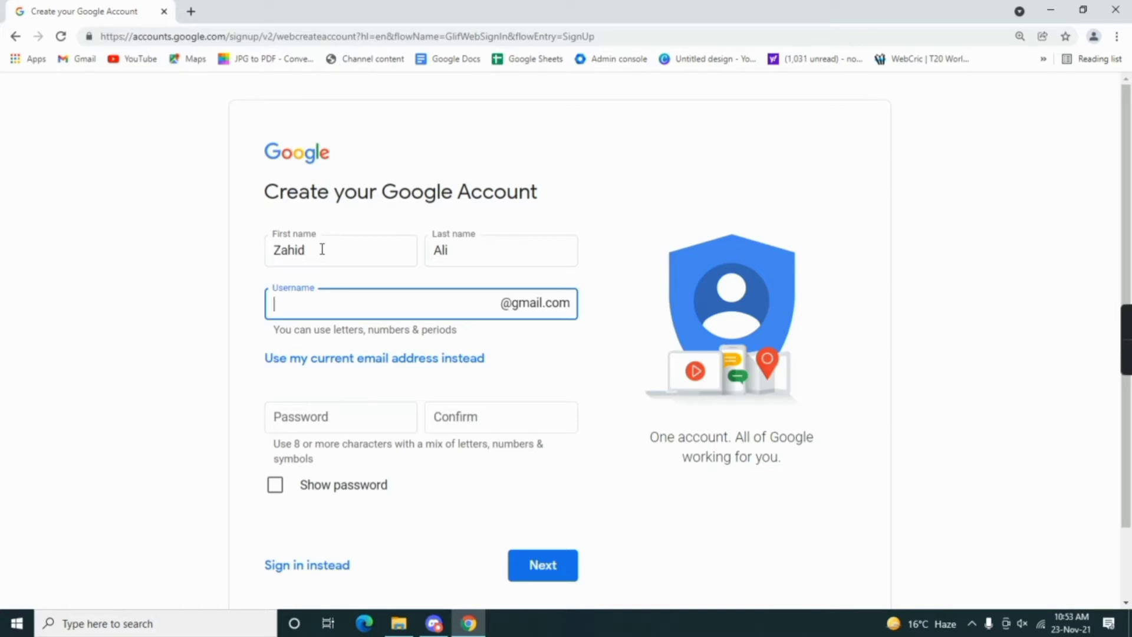
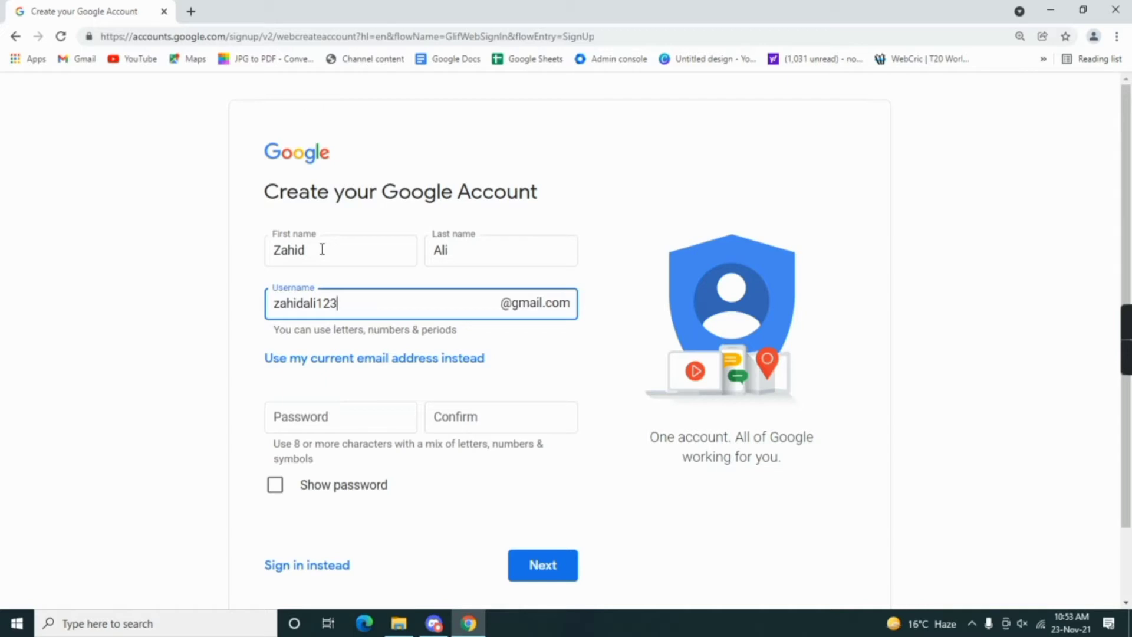
# Step: Enter a username, check availability, and change its trailing digits after it is reported taken
pyautogui.click(543, 356)
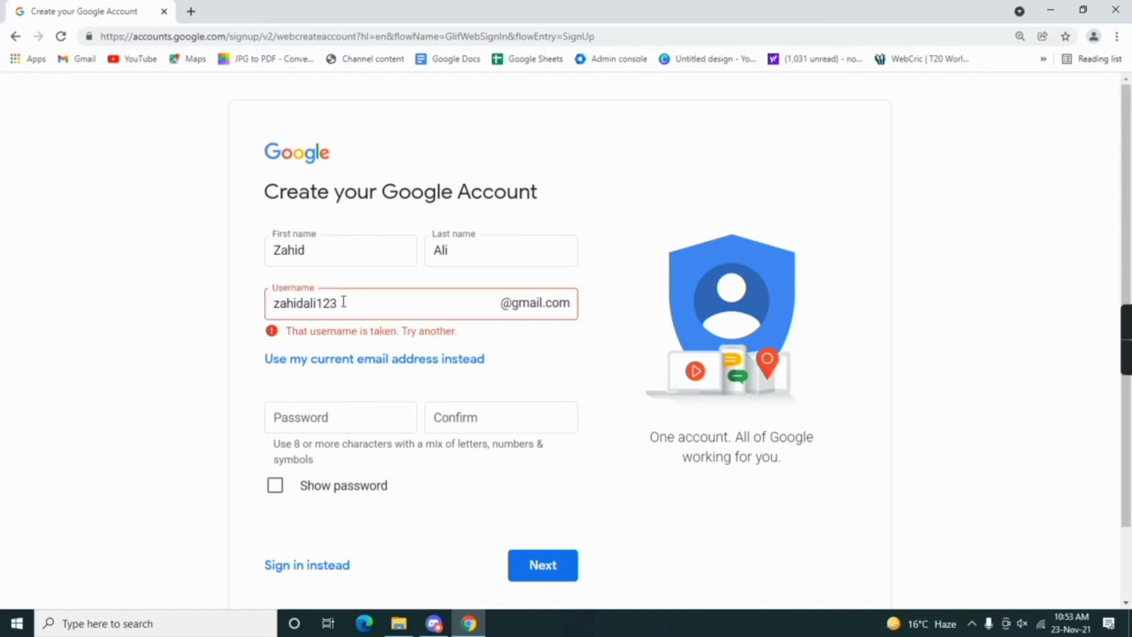
pyautogui.moveTo(343, 303); pyautogui.dragTo(317, 303)
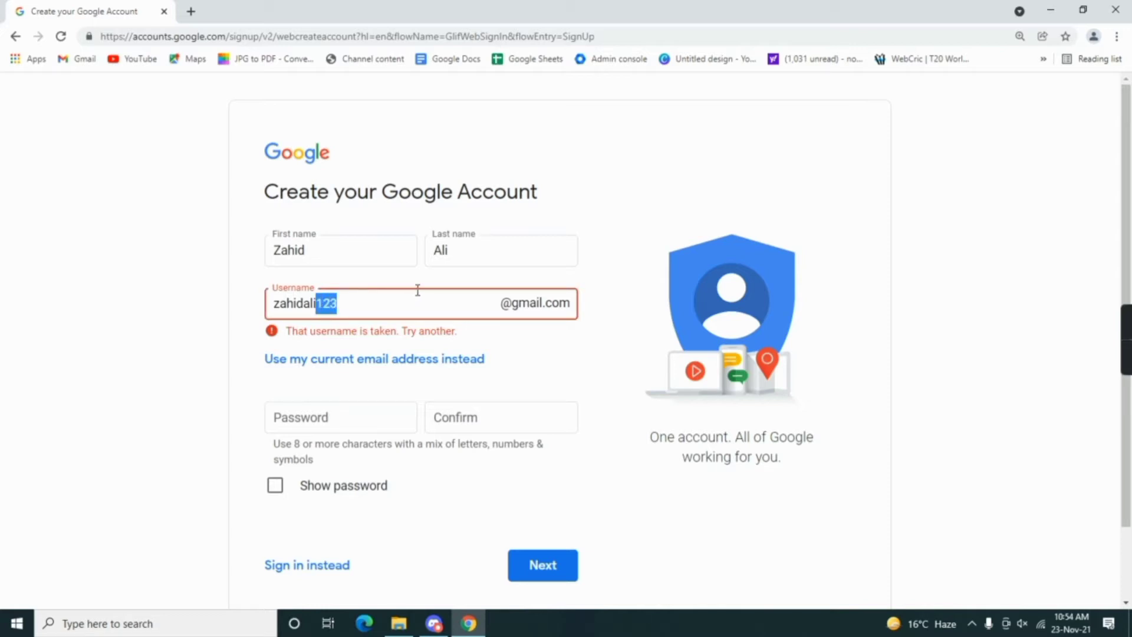
pyautogui.press('BackSpace')
pyautogui.click(303, 303)
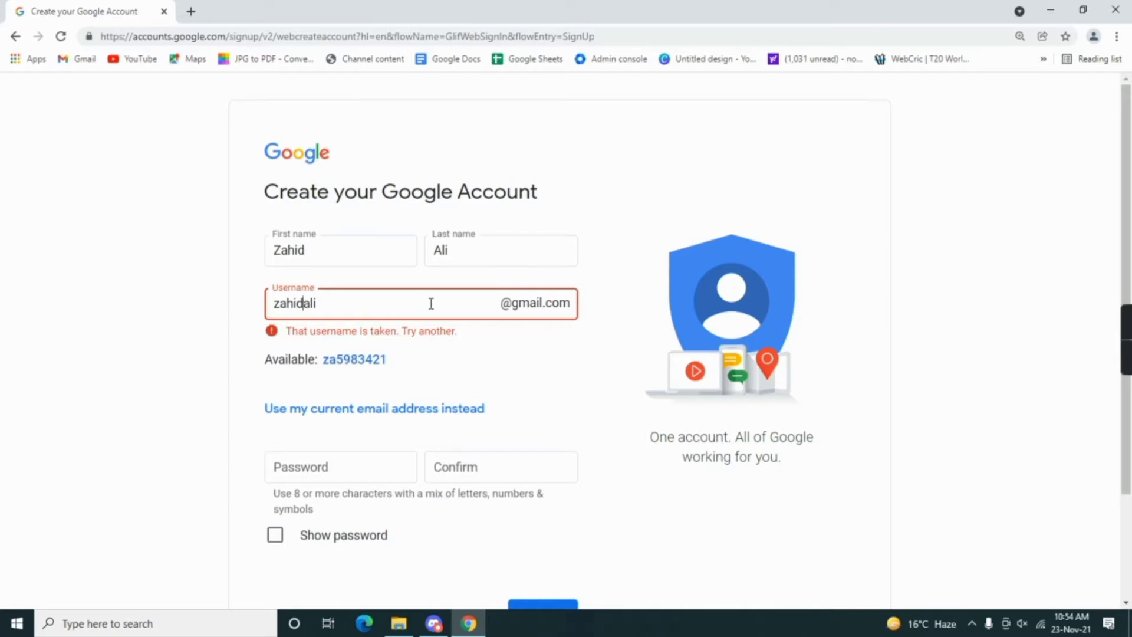
pyautogui.write('1')
pyautogui.press('BackSpace')
pyautogui.write('12')
pyautogui.click(431, 303)
pyautogui.write('34')
pyautogui.click(439, 332)
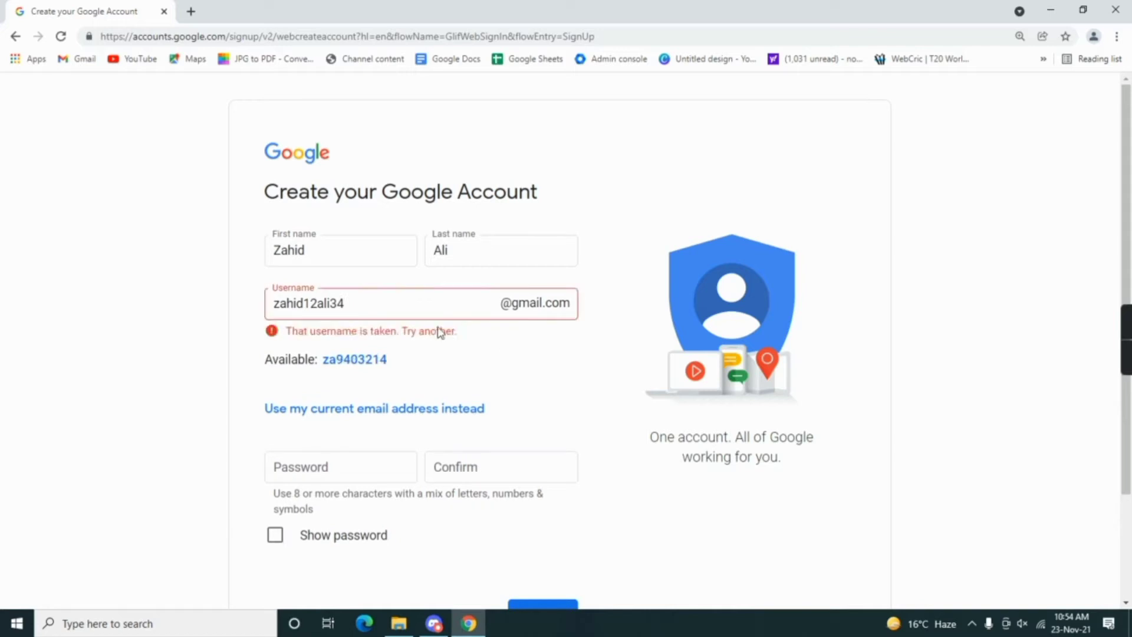
# Step: Keep revising the username's digits until it is accepted without a taken error
pyautogui.click(305, 304)
pyautogui.press('Delete')
pyautogui.press('Delete')
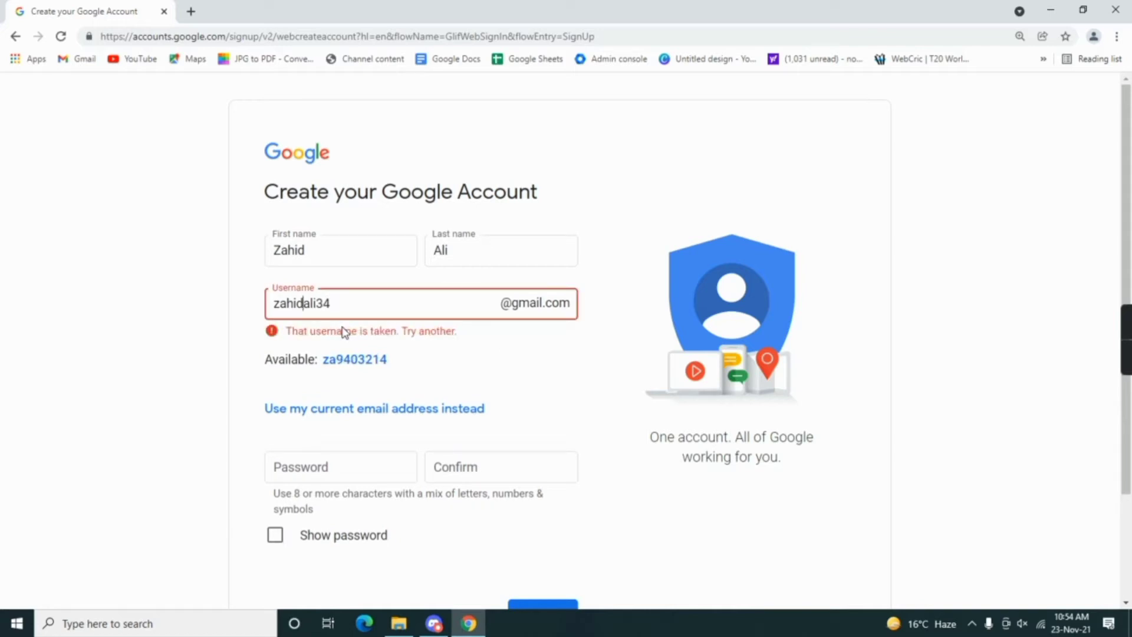
pyautogui.press('Right')
pyautogui.press('Right')
pyautogui.press('Right')
pyautogui.hotkey('shift', 'Right')
pyautogui.hotkey('shift', 'Right')
pyautogui.press('BackSpace')
pyautogui.write('1524')
pyautogui.moveTo(317, 303); pyautogui.dragTo(412, 309)
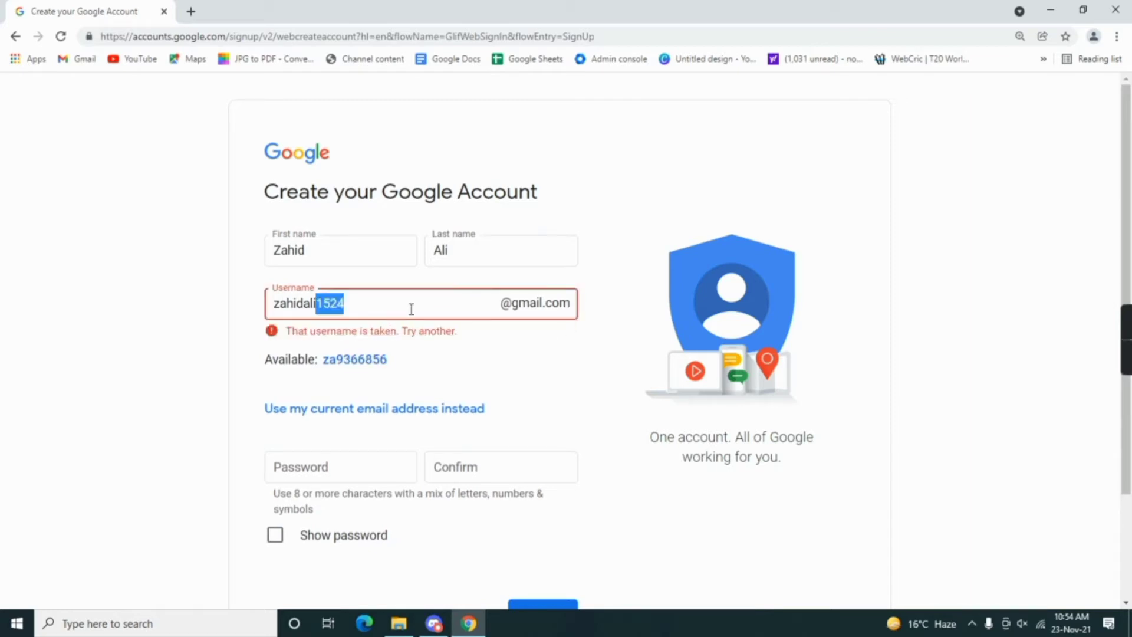
pyautogui.press('BackSpace')
pyautogui.click(306, 304)
pyautogui.write('78')
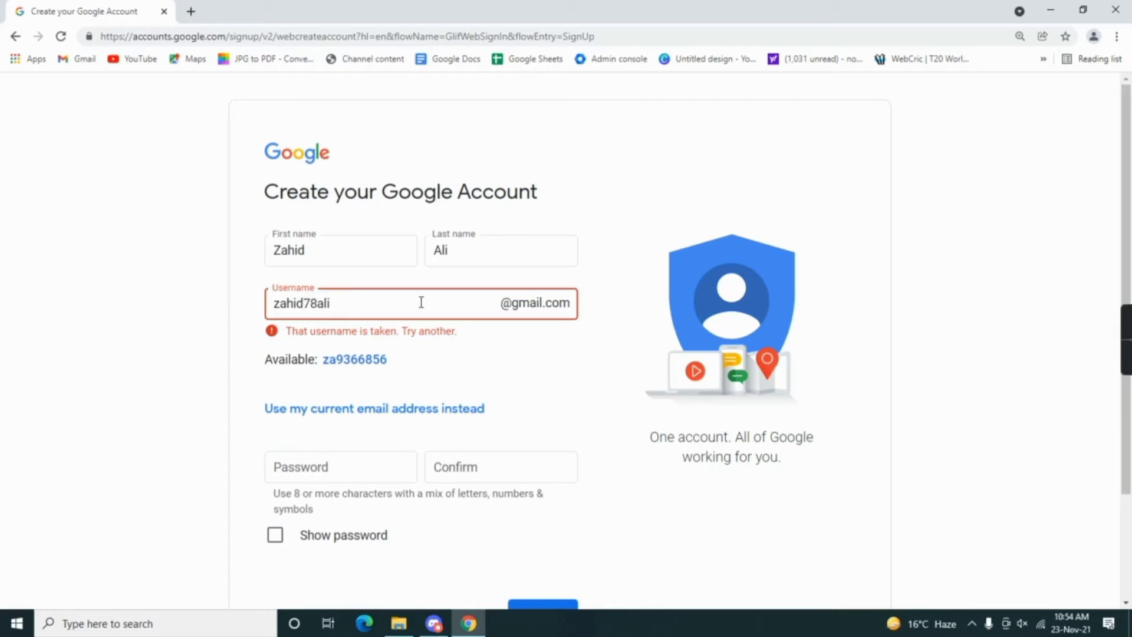
pyautogui.press('Right')
pyautogui.press('Right')
pyautogui.press('Right')
pyautogui.write('87')
pyautogui.click(490, 349)
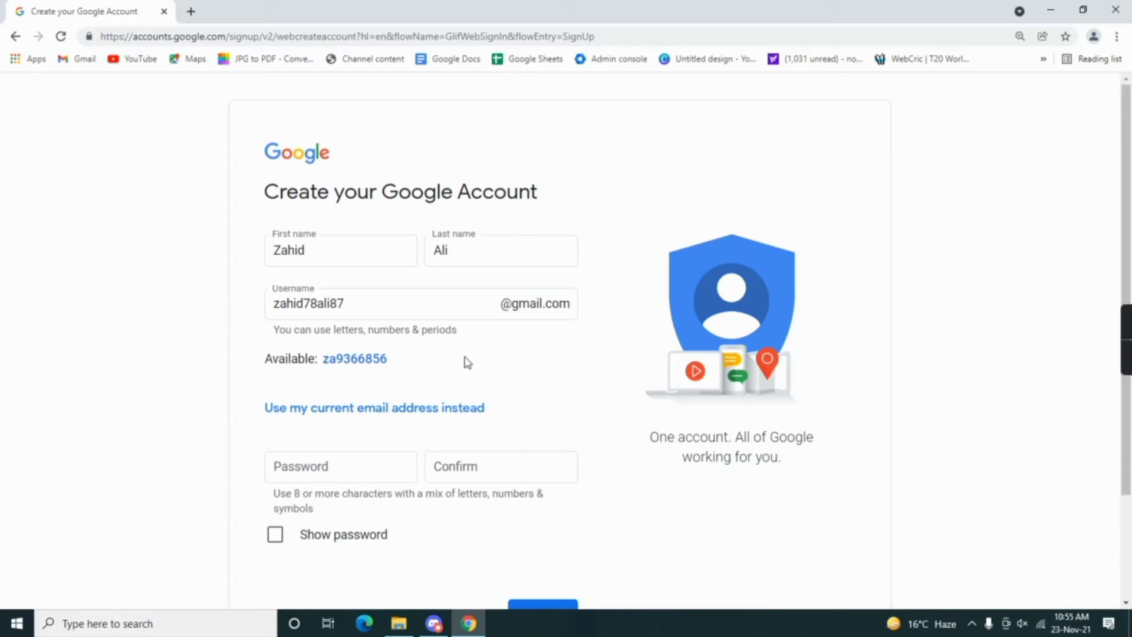
# Step: Enter and confirm the account password, then submit the first sign-up page
pyautogui.click(374, 467)
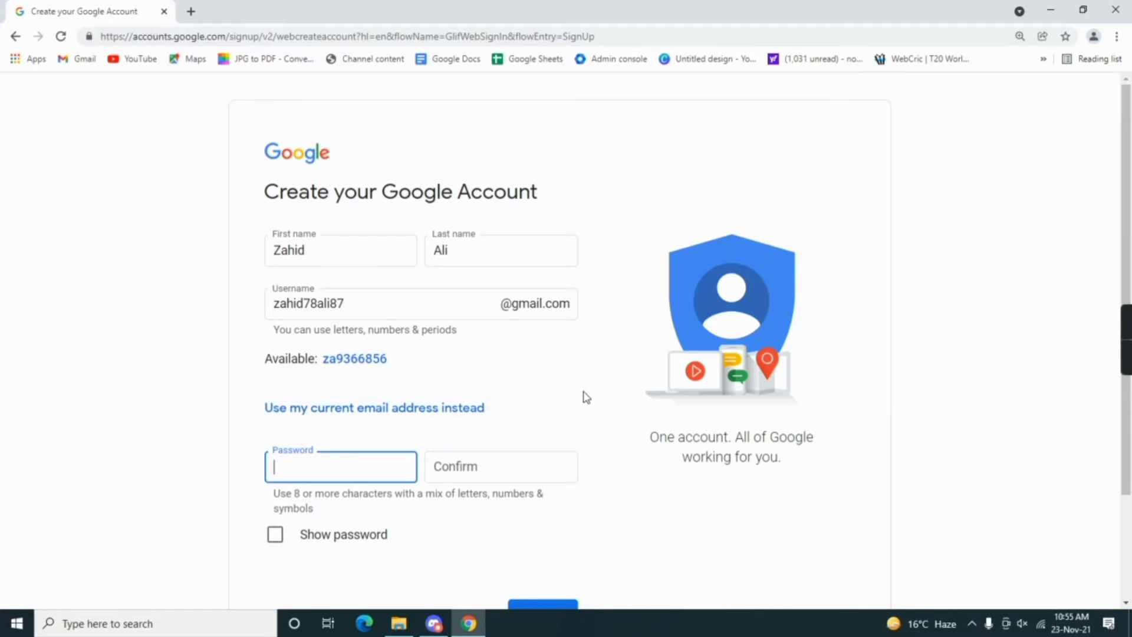
pyautogui.write('abcdefghi')
pyautogui.click(553, 460)
pyautogui.write('abcde')
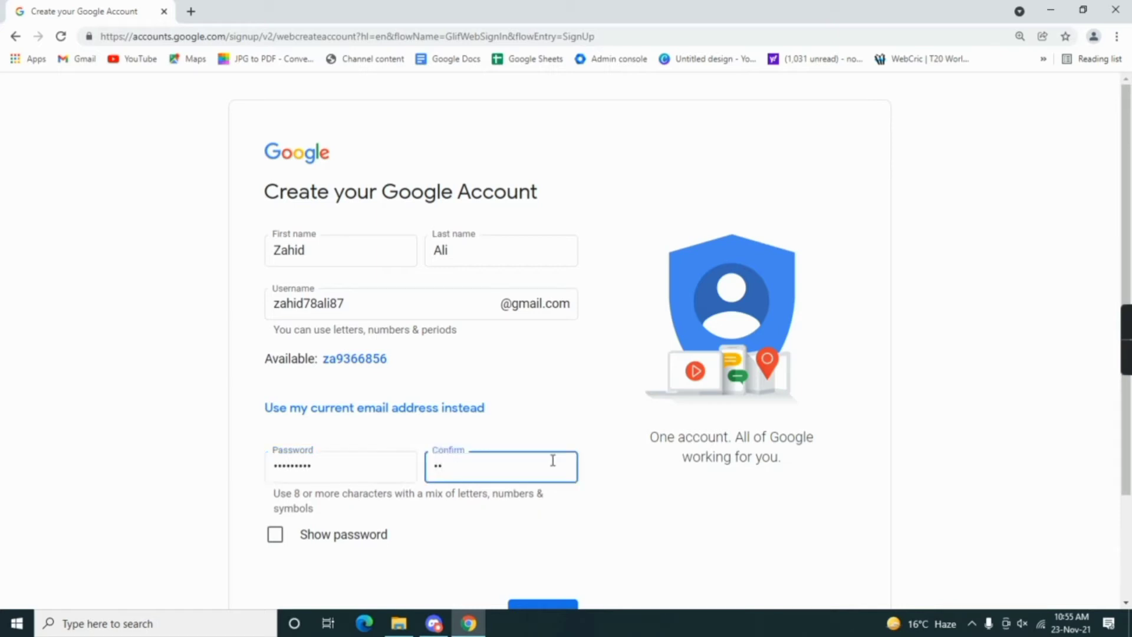
pyautogui.write('fghi')
pyautogui.scroll(-3, 553, 460)
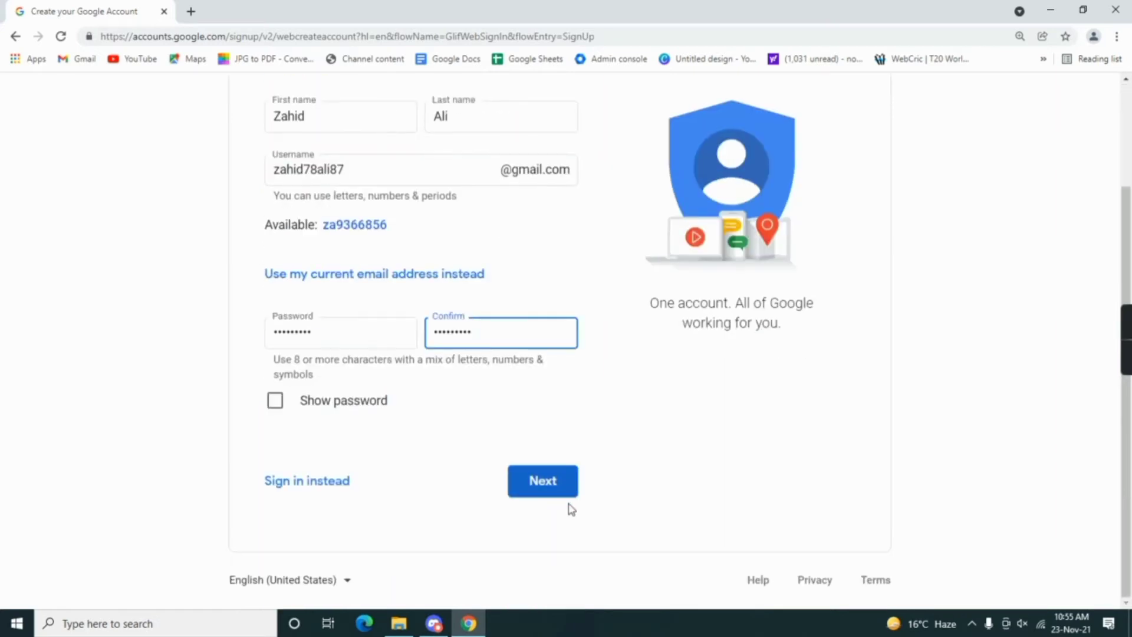
pyautogui.click(560, 493)
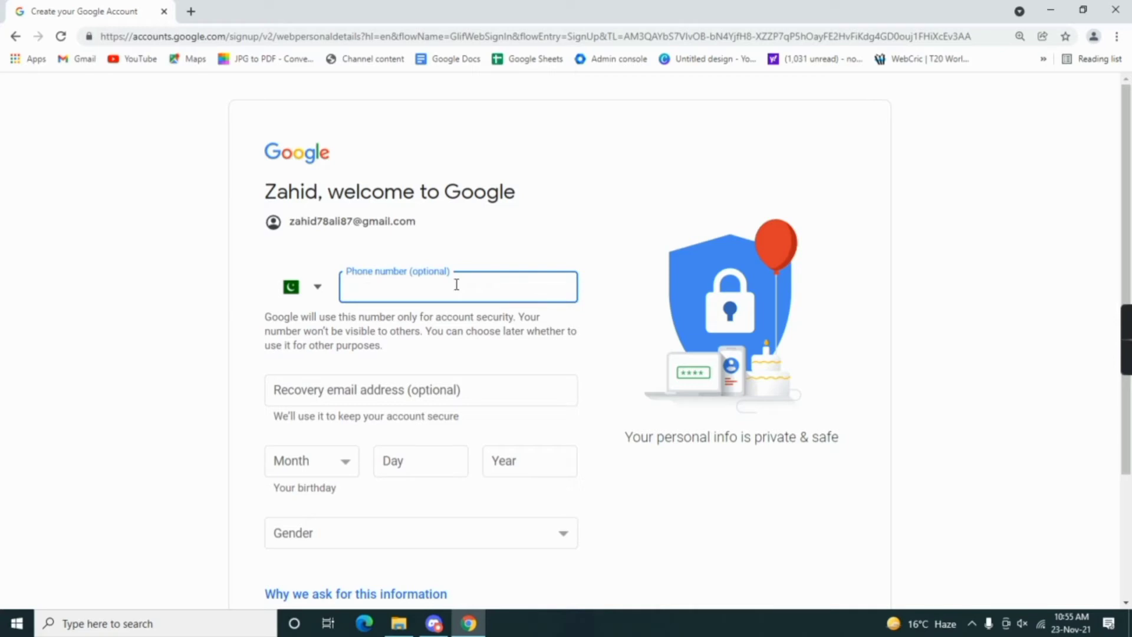
# Step: Enter the birthday as January 1, 2005
pyautogui.scroll(-2, 456, 284)
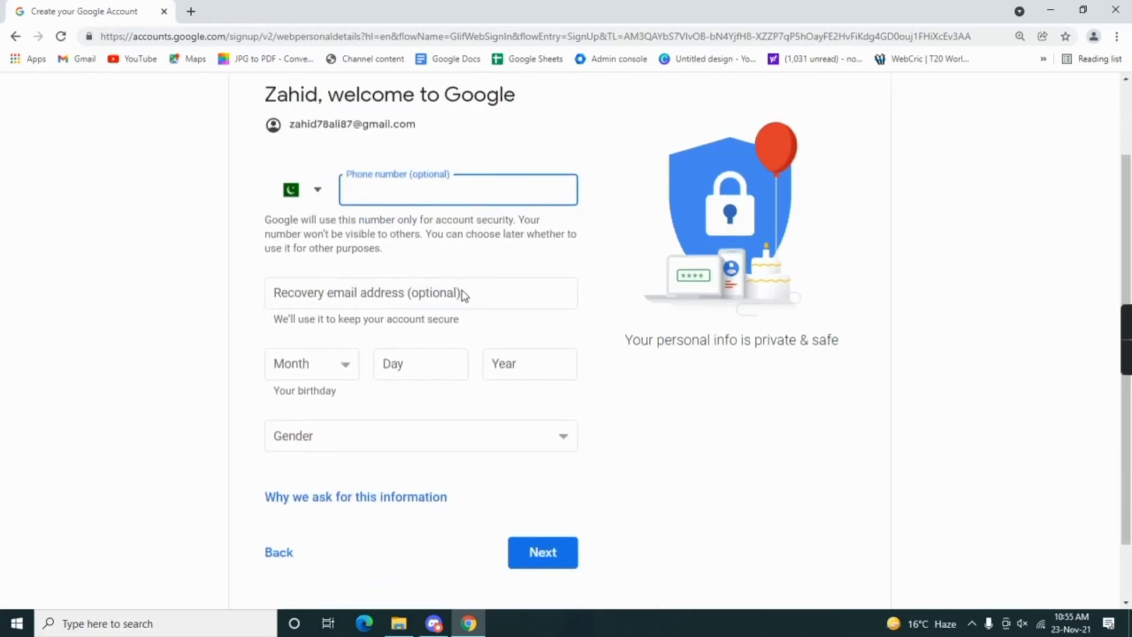
pyautogui.click(387, 246)
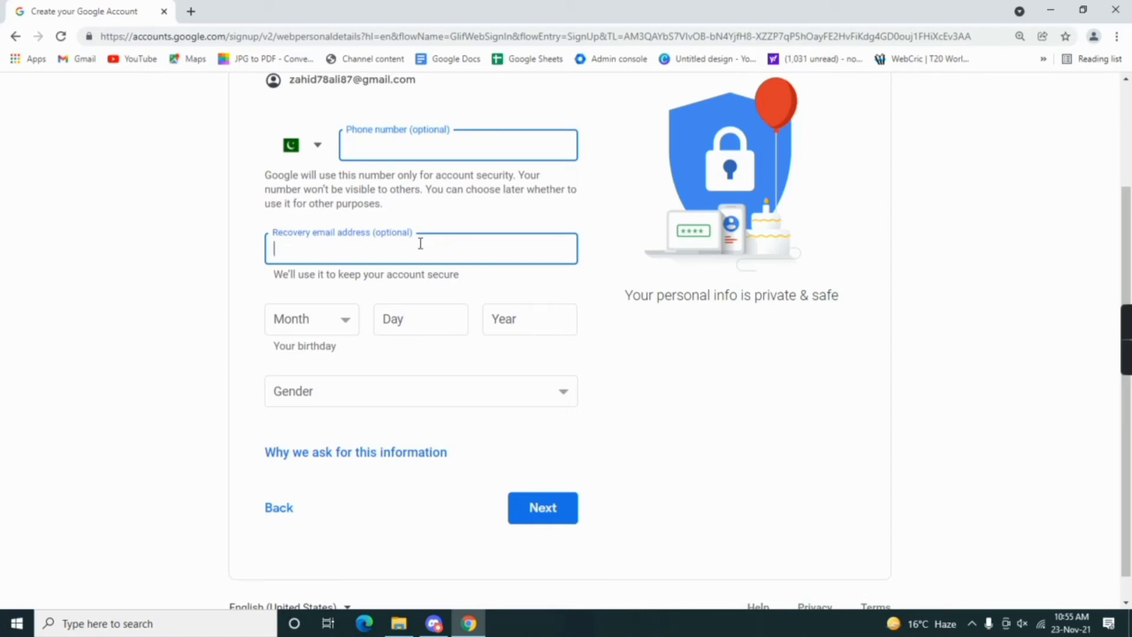
pyautogui.click(356, 319)
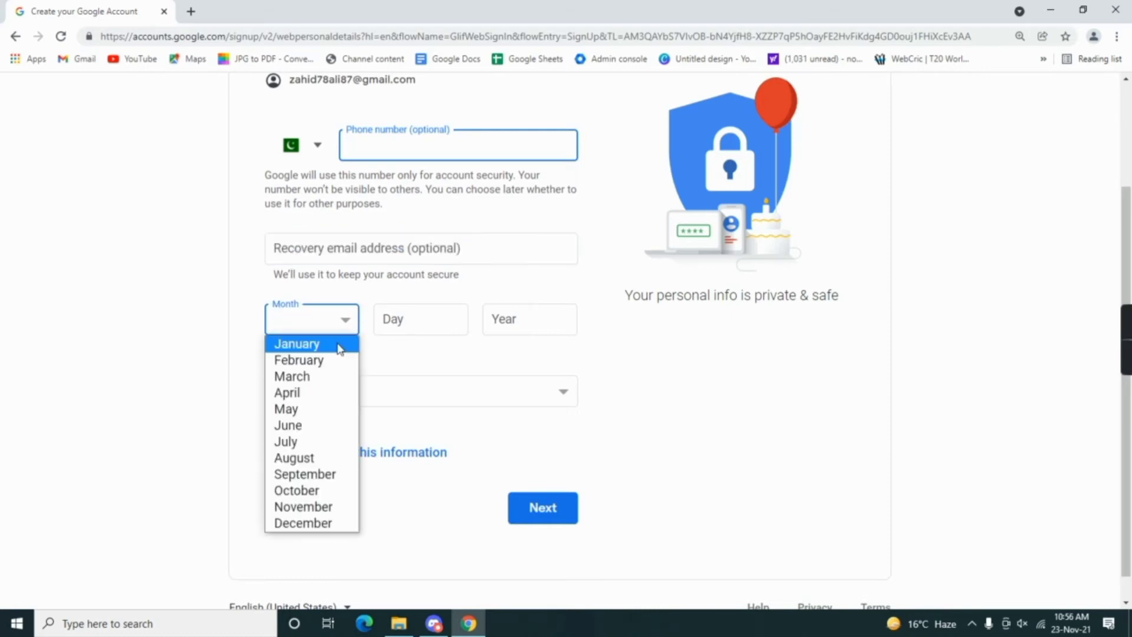
pyautogui.click(340, 347)
pyautogui.click(419, 321)
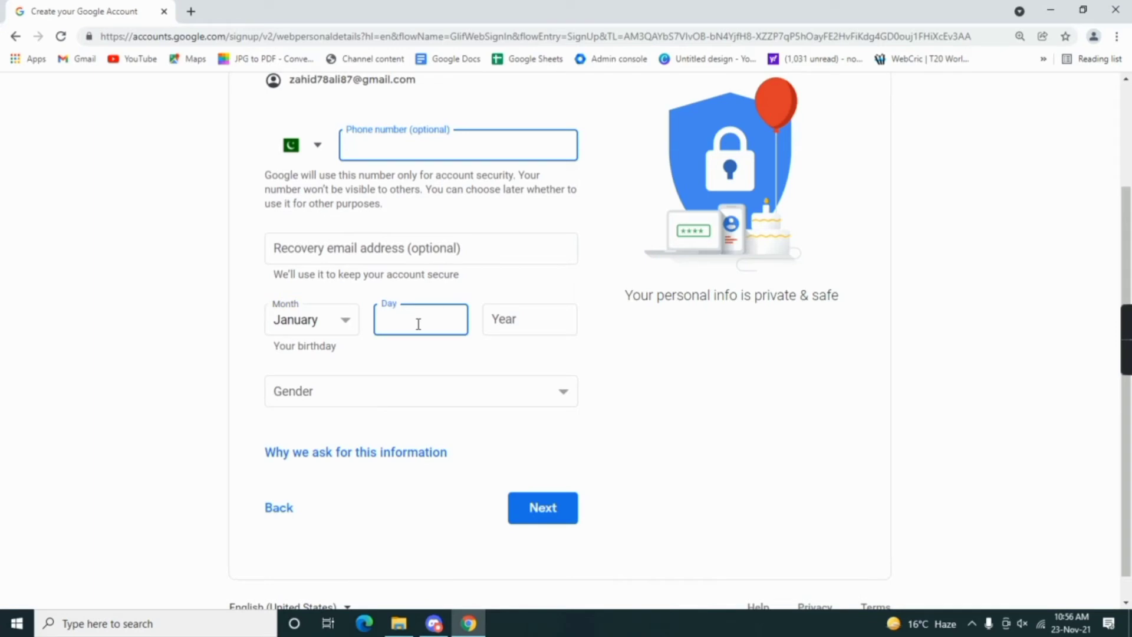
pyautogui.write('1')
pyautogui.click(515, 317)
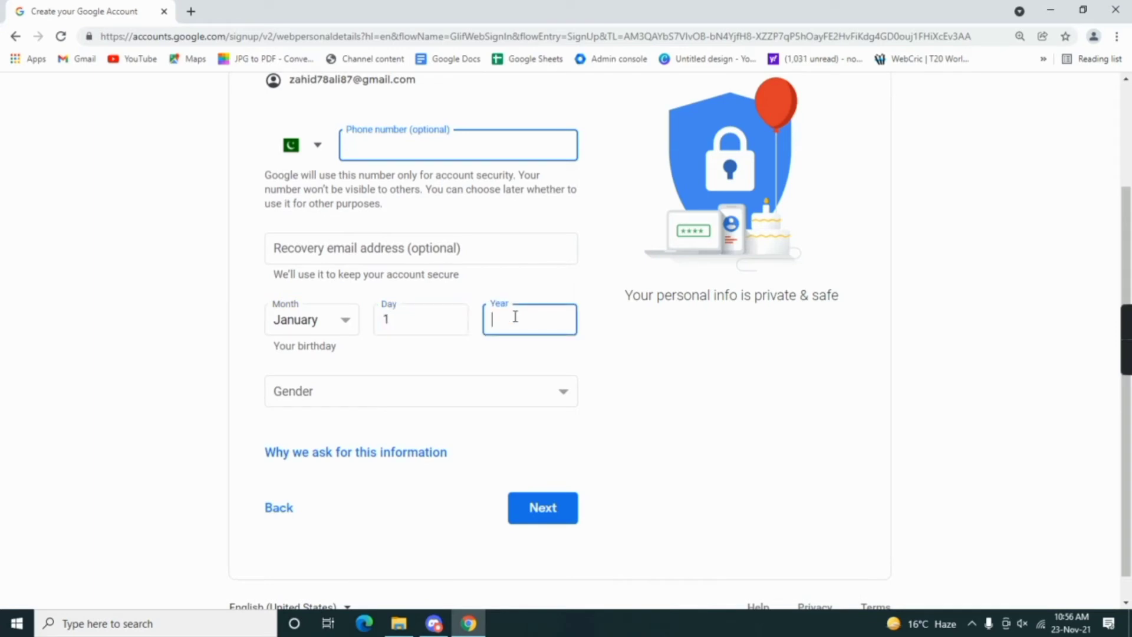
pyautogui.write('2005')
# Step: Set gender to Male and continue to Privacy and Terms
pyautogui.click(360, 398)
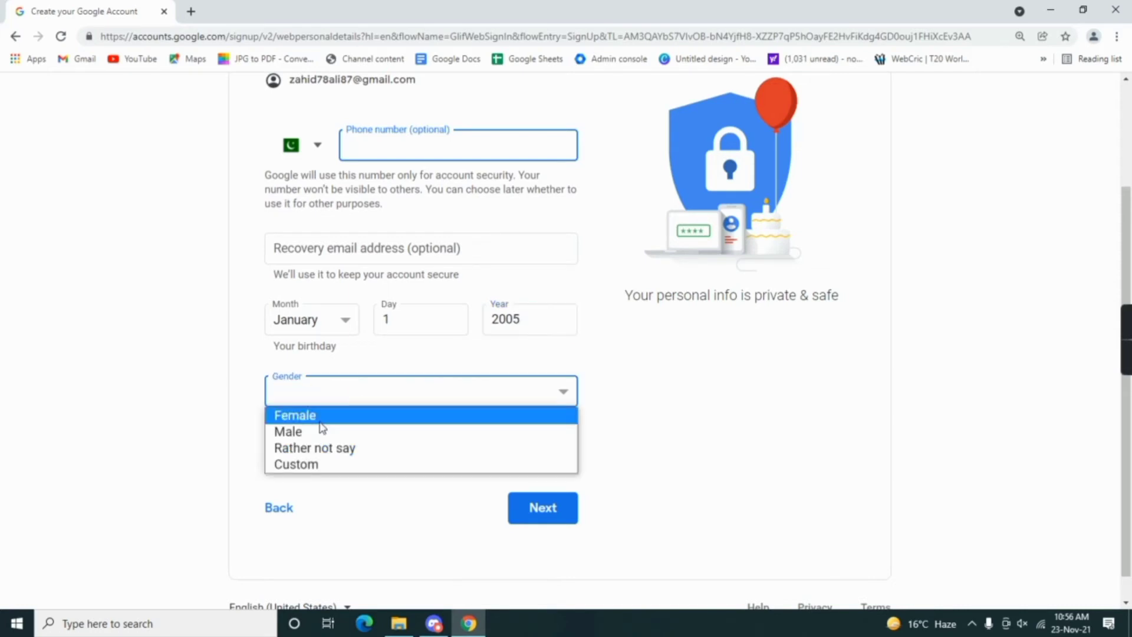
pyautogui.click(304, 434)
pyautogui.click(542, 508)
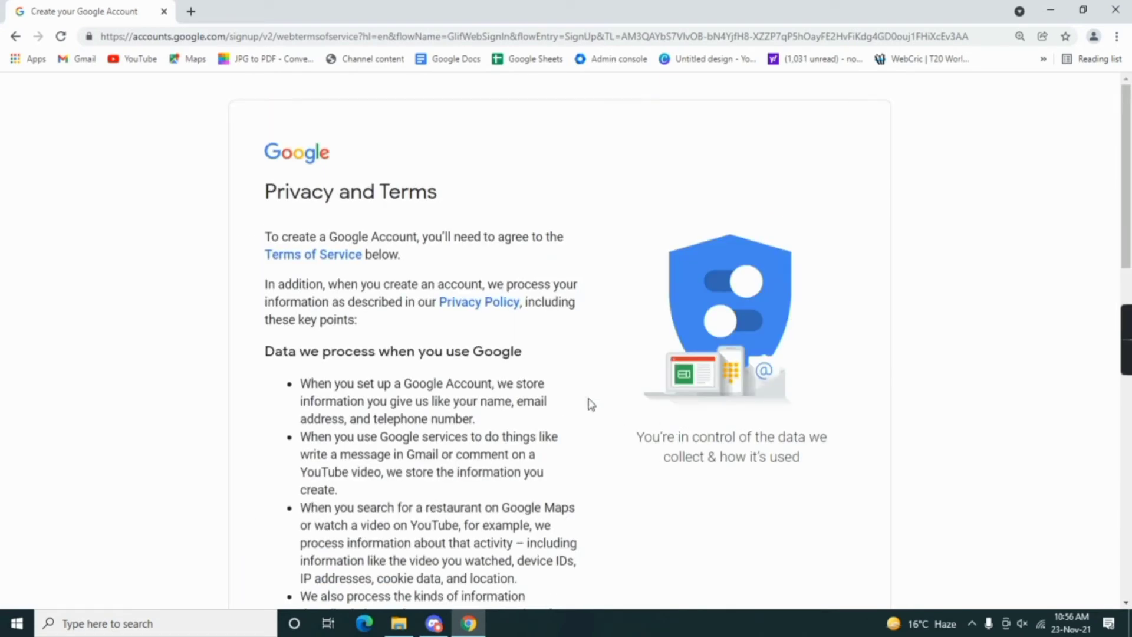
# Step: Scroll through the Privacy and Terms and agree to them, creating the account
pyautogui.scroll(-3, 591, 405)
pyautogui.scroll(-5, 594, 409)
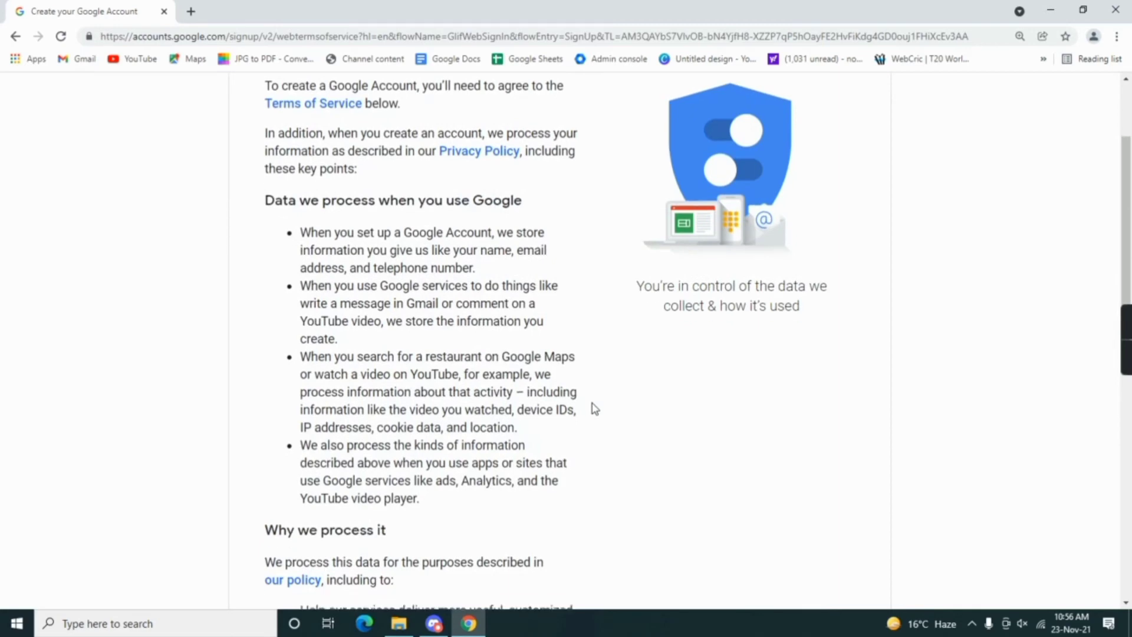
pyautogui.scroll(-5, 594, 408)
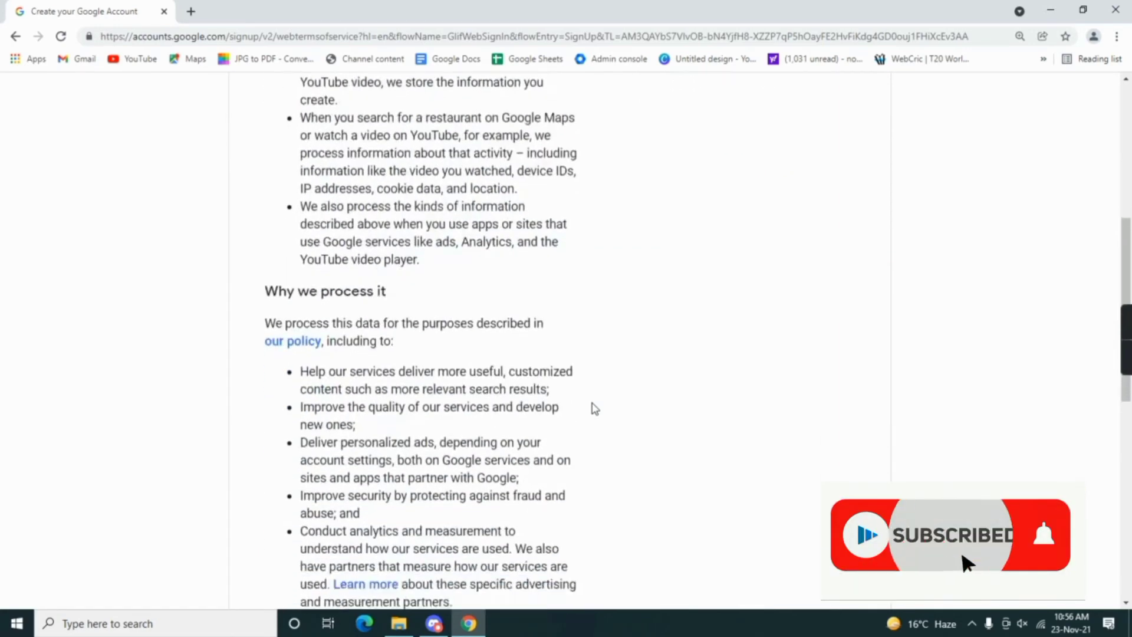
pyautogui.scroll(-8, 594, 408)
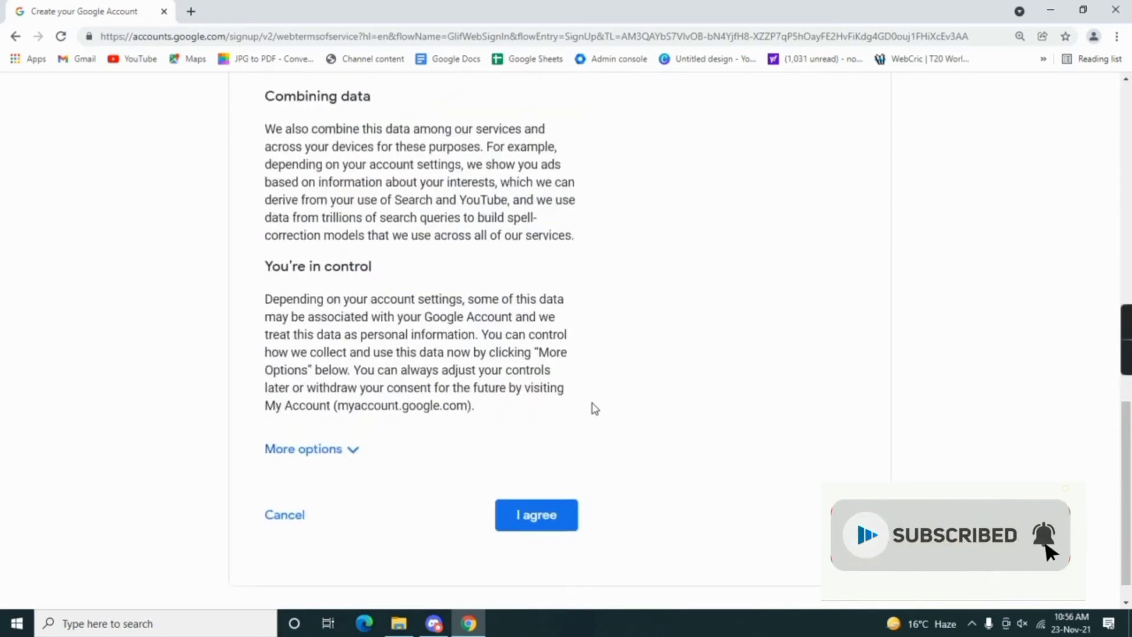
pyautogui.scroll(-1, 594, 409)
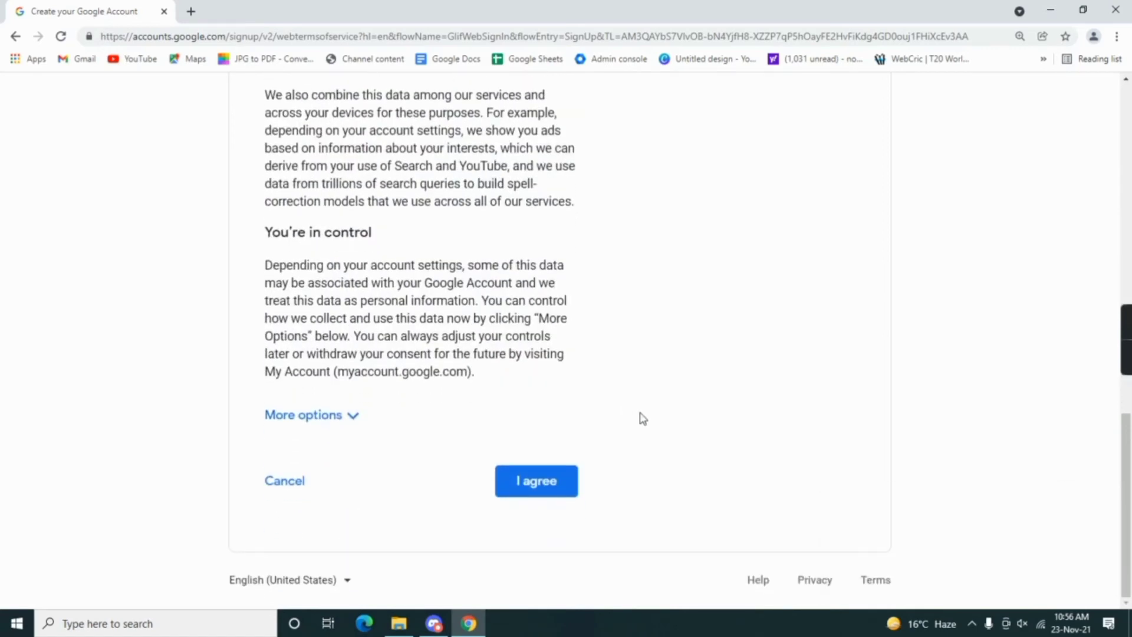
pyautogui.click(542, 488)
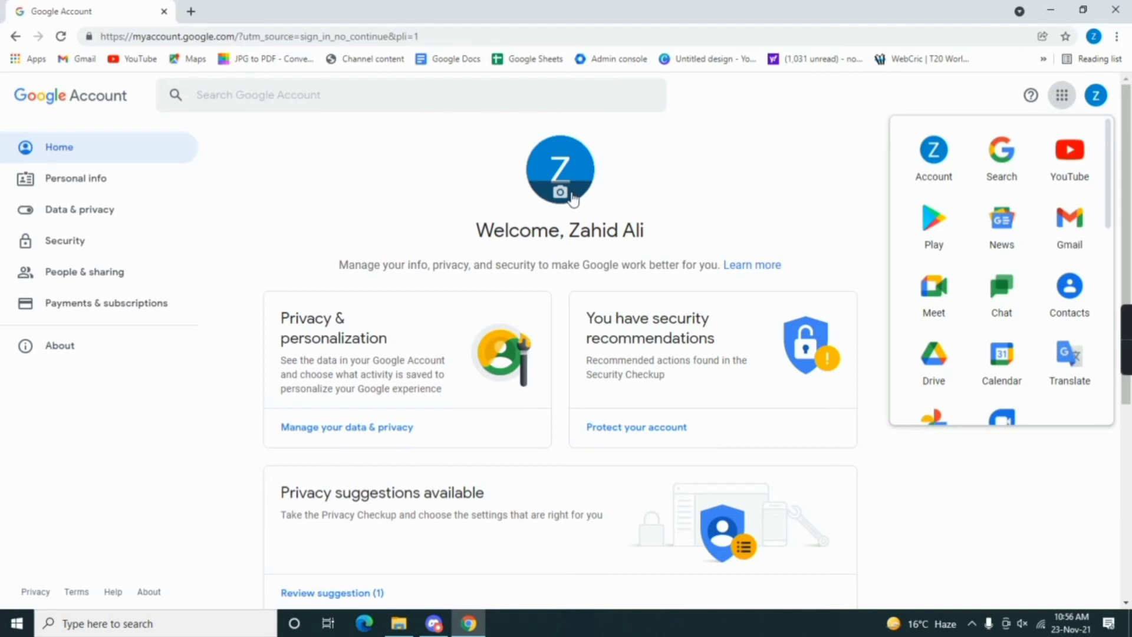
# Step: Upload the pink flower-heart photo from the Desktop and save it as the profile picture
pyautogui.click(572, 199)
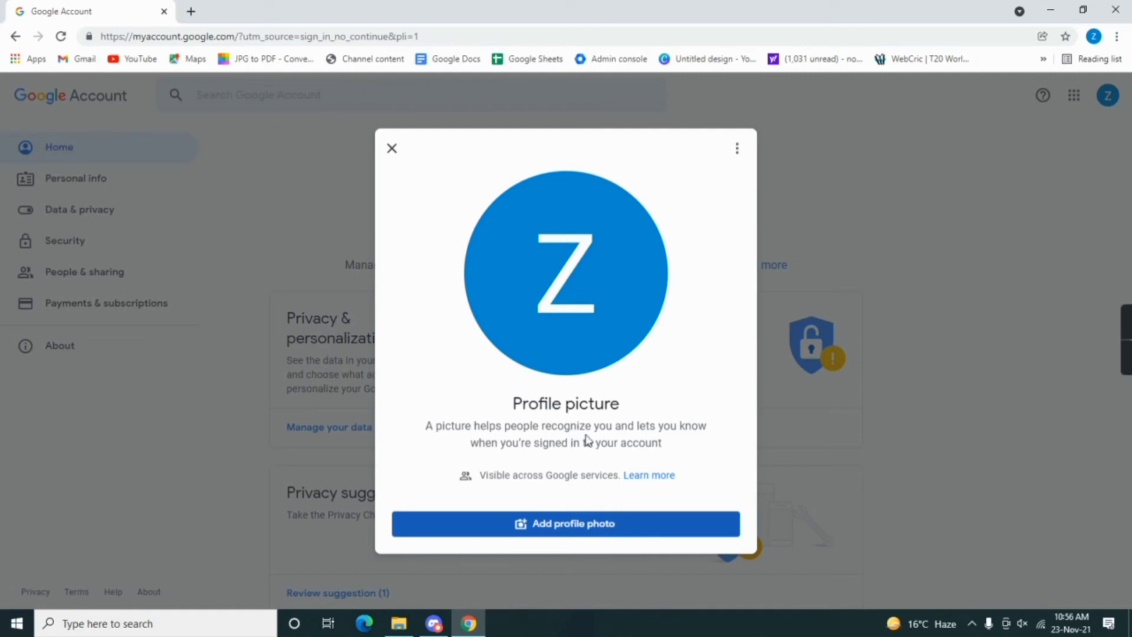
pyautogui.click(596, 534)
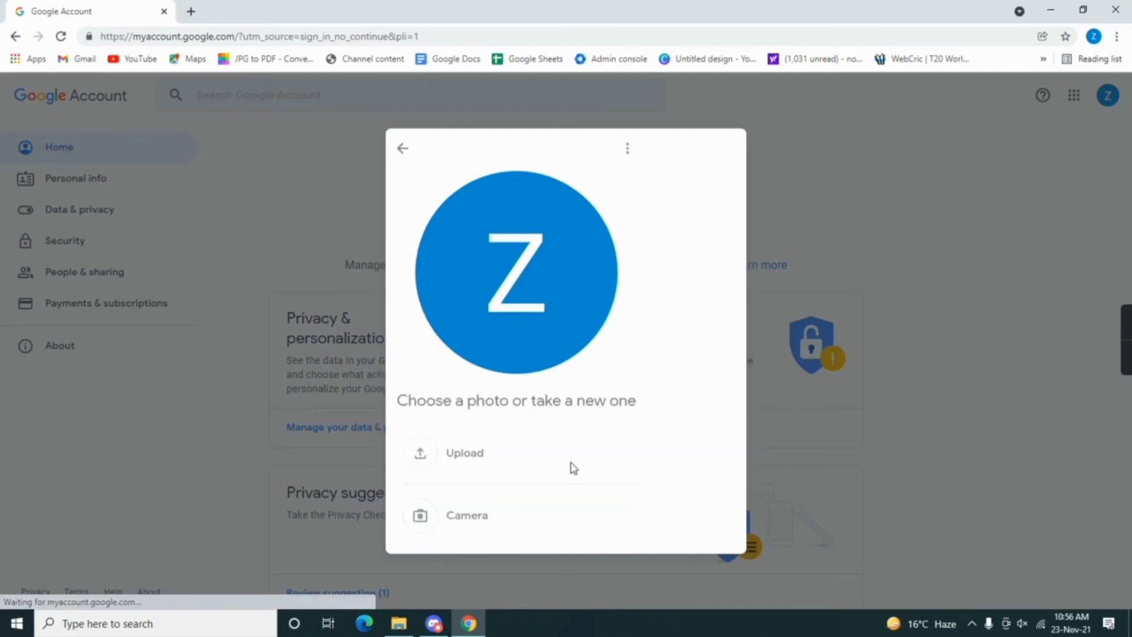
pyautogui.click(480, 460)
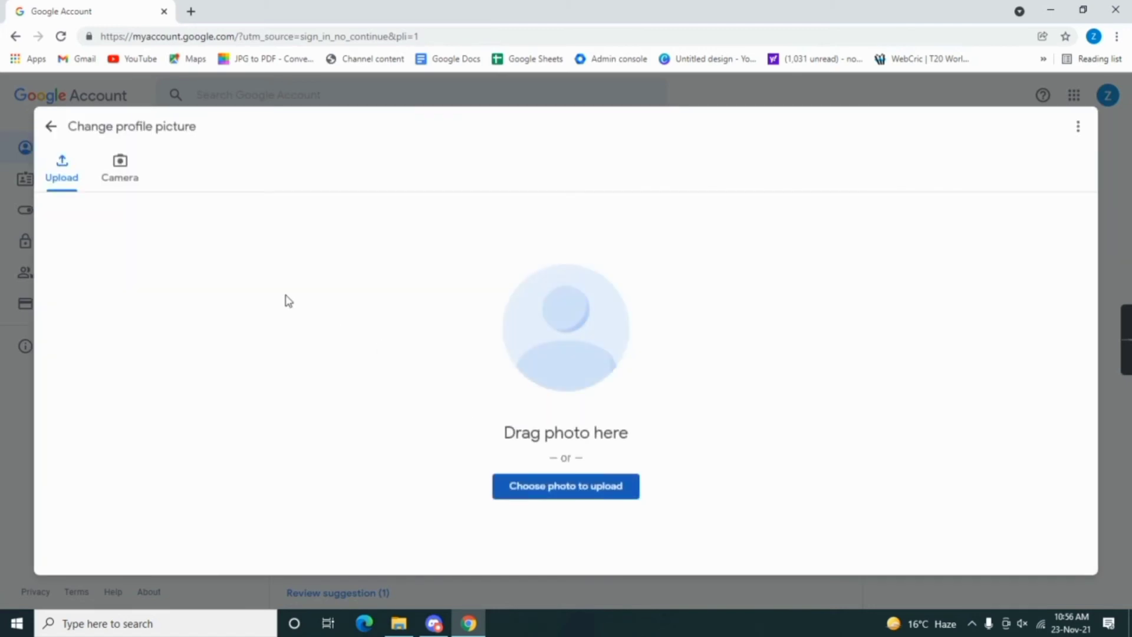
pyautogui.click(543, 485)
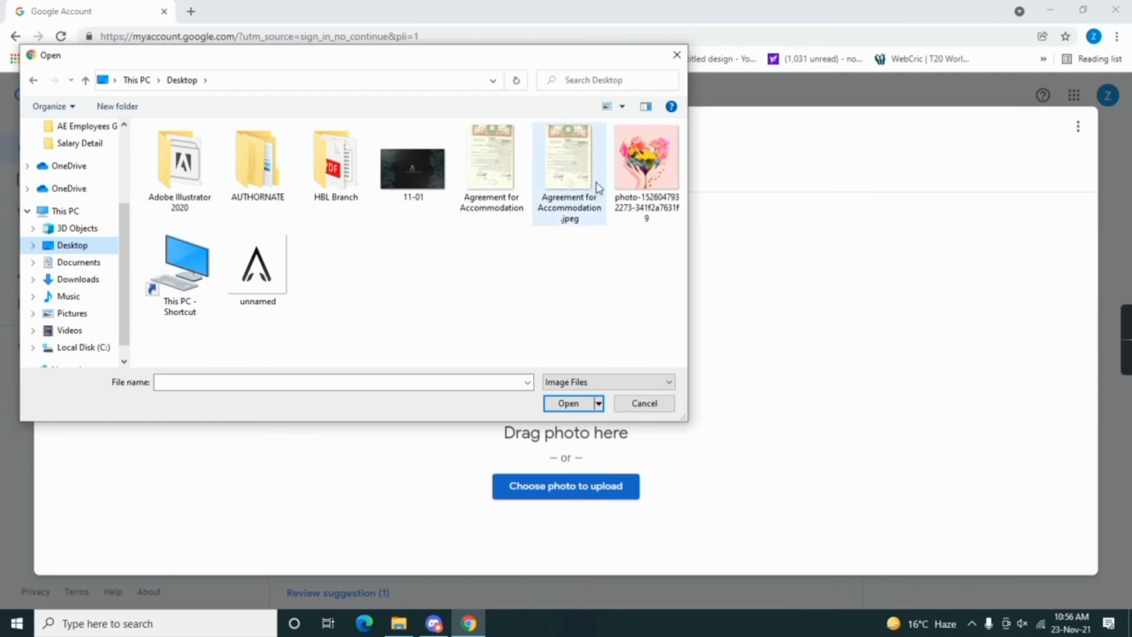
pyautogui.doubleClick(630, 178)
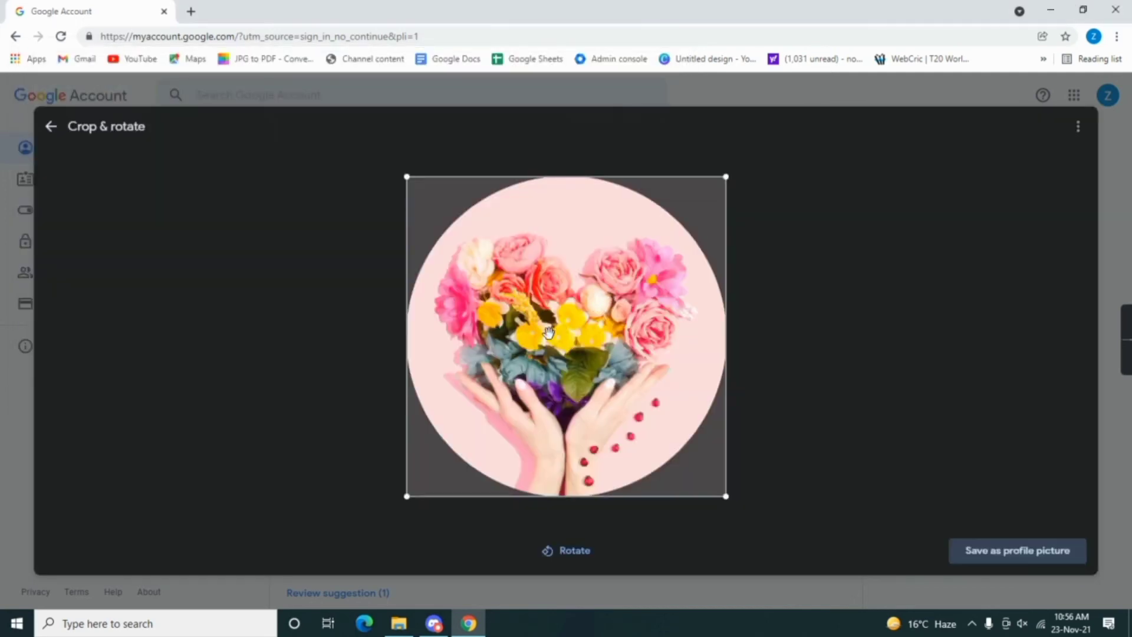
pyautogui.click(1019, 552)
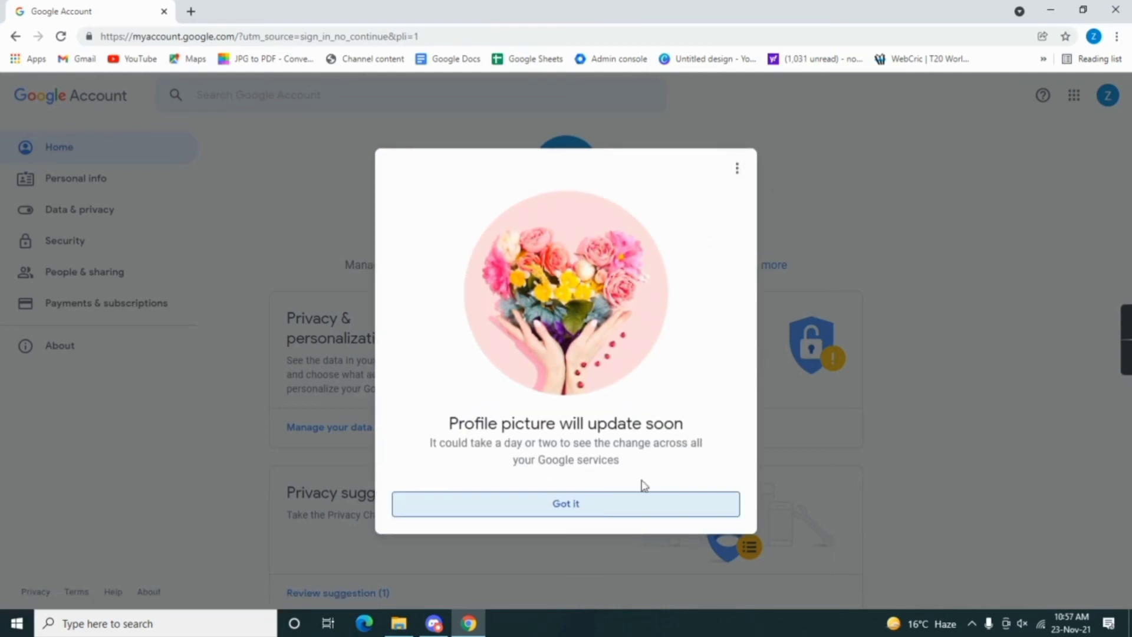
pyautogui.click(592, 505)
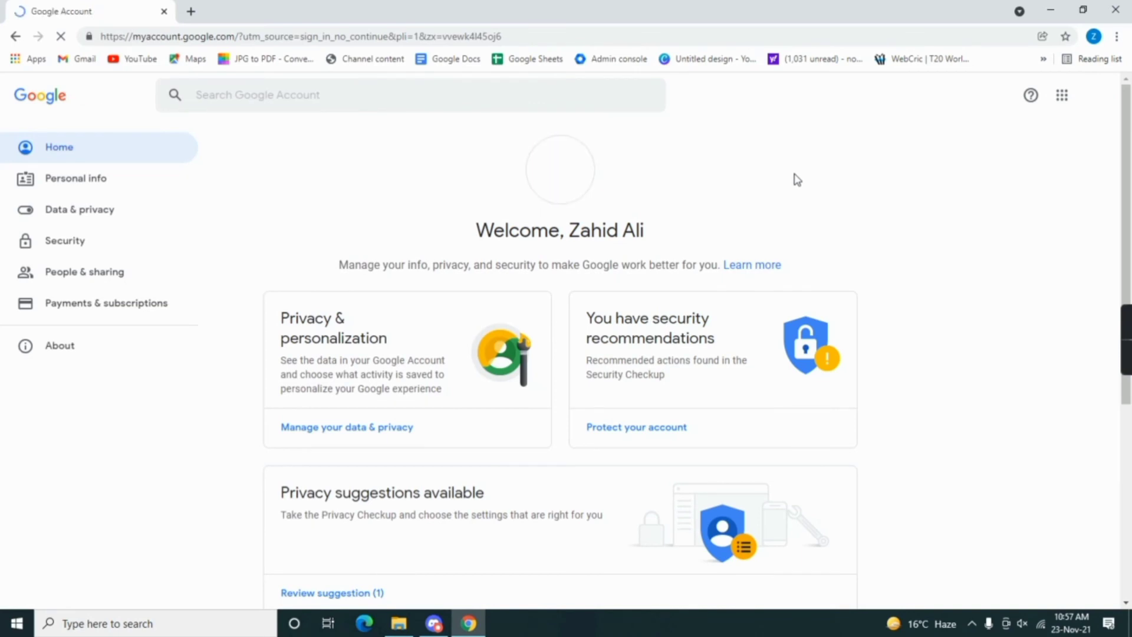
# Step: In Personal info, replace the Name's last name with the new surname and save it
pyautogui.click(106, 184)
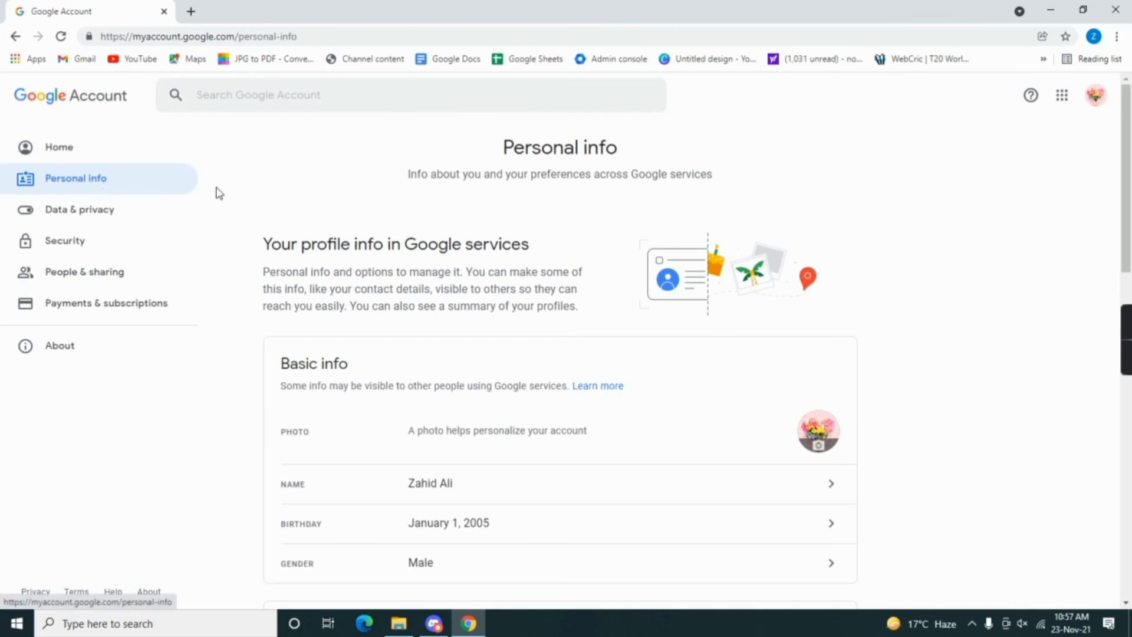
pyautogui.scroll(-4, 332, 263)
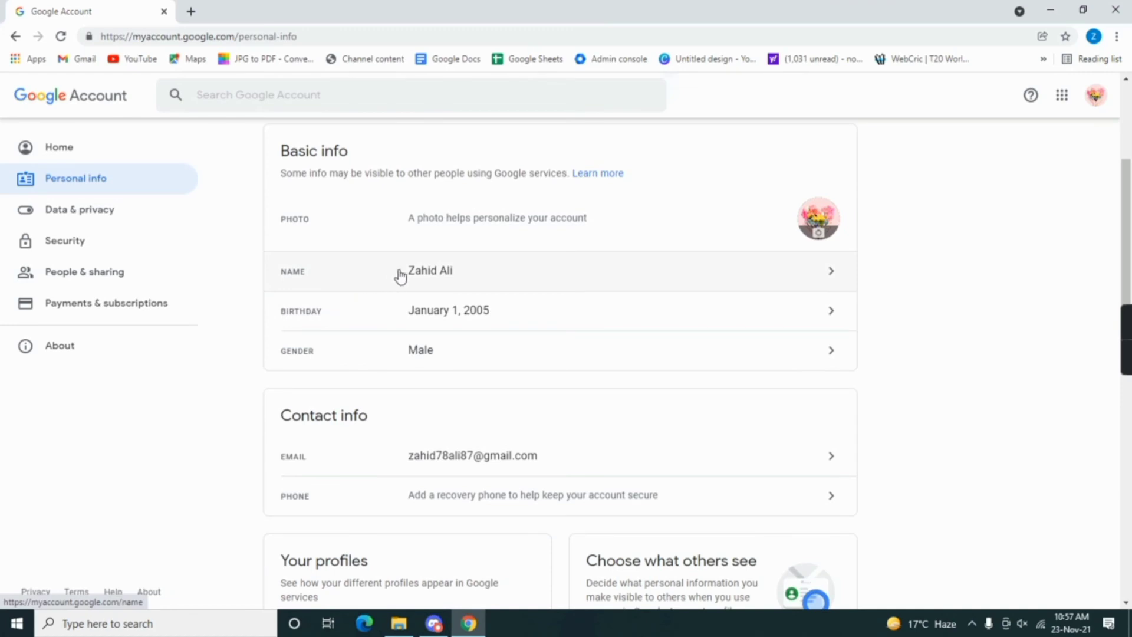
pyautogui.click(654, 274)
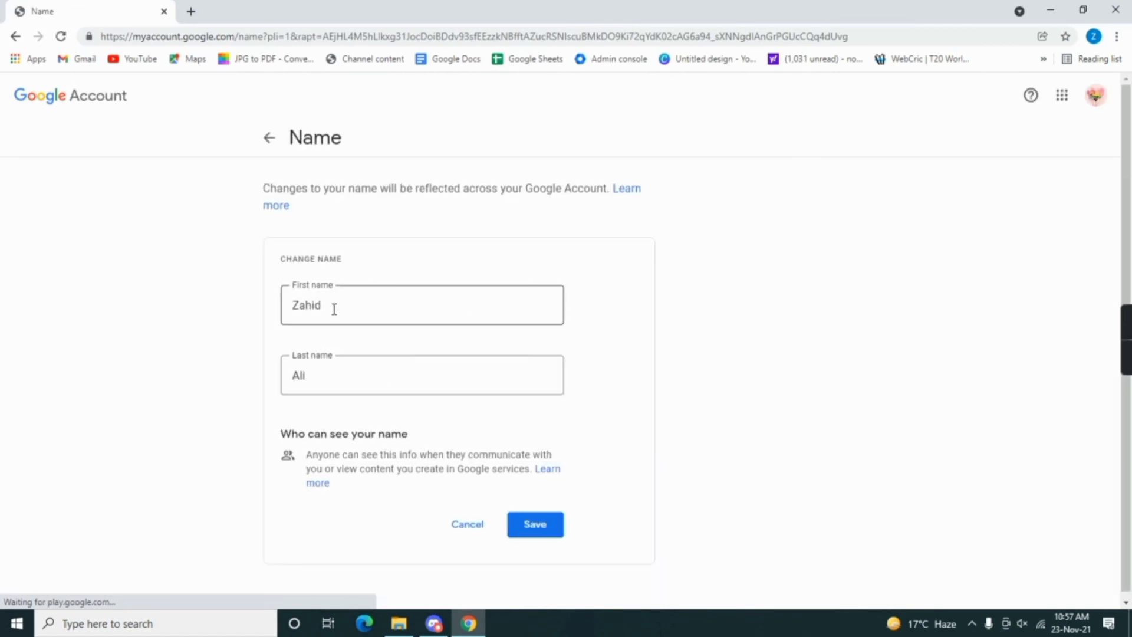
pyautogui.moveTo(313, 378); pyautogui.dragTo(288, 382)
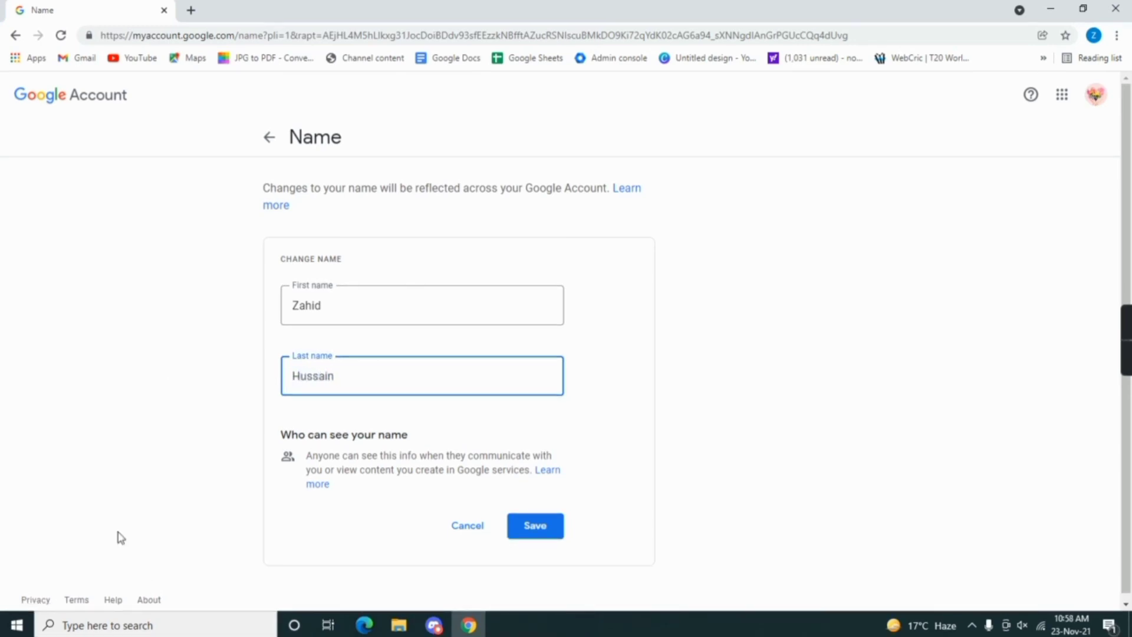
pyautogui.click(527, 530)
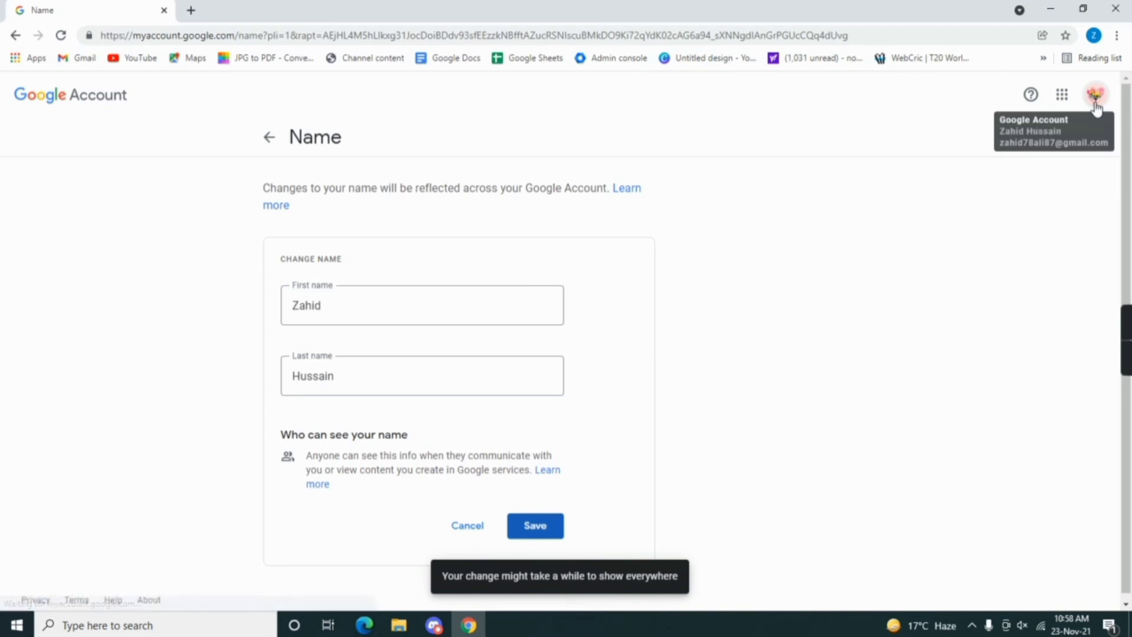
pyautogui.hotkey('ctrl', '+')
pyautogui.hotkey('ctrl', '+')
pyautogui.hotkey('ctrl', '+')
pyautogui.hotkey('ctrl', '+')
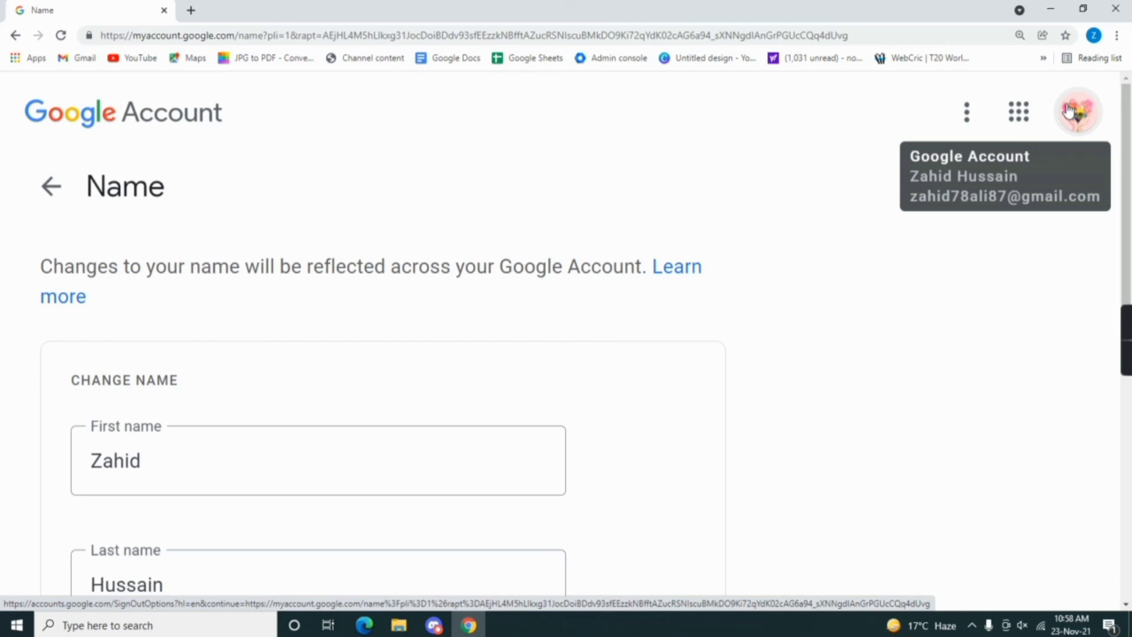
# Step: Return to Personal info and check the updated name, birthday January 1, 2005 and gender Male
pyautogui.click(51, 186)
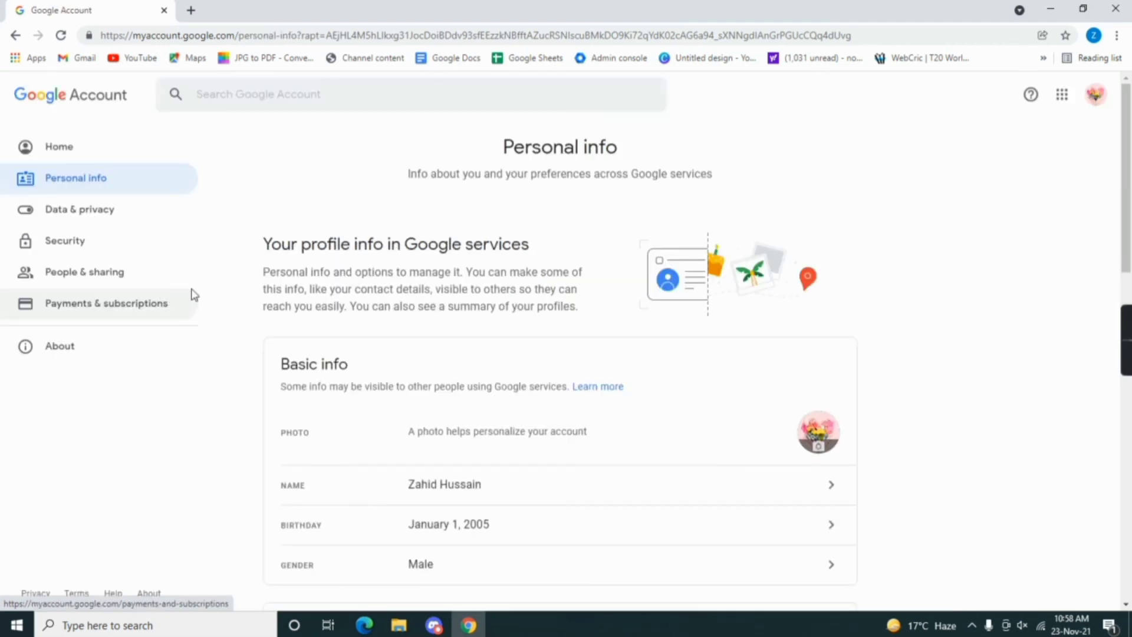
pyautogui.scroll(-2, 219, 308)
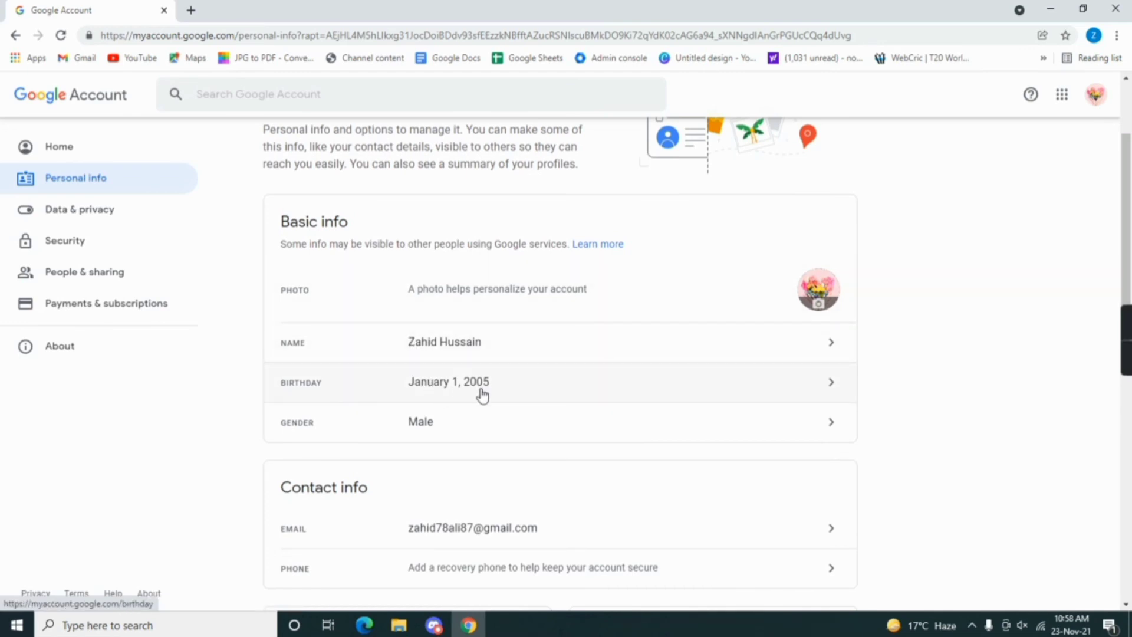
pyautogui.scroll(-2, 511, 445)
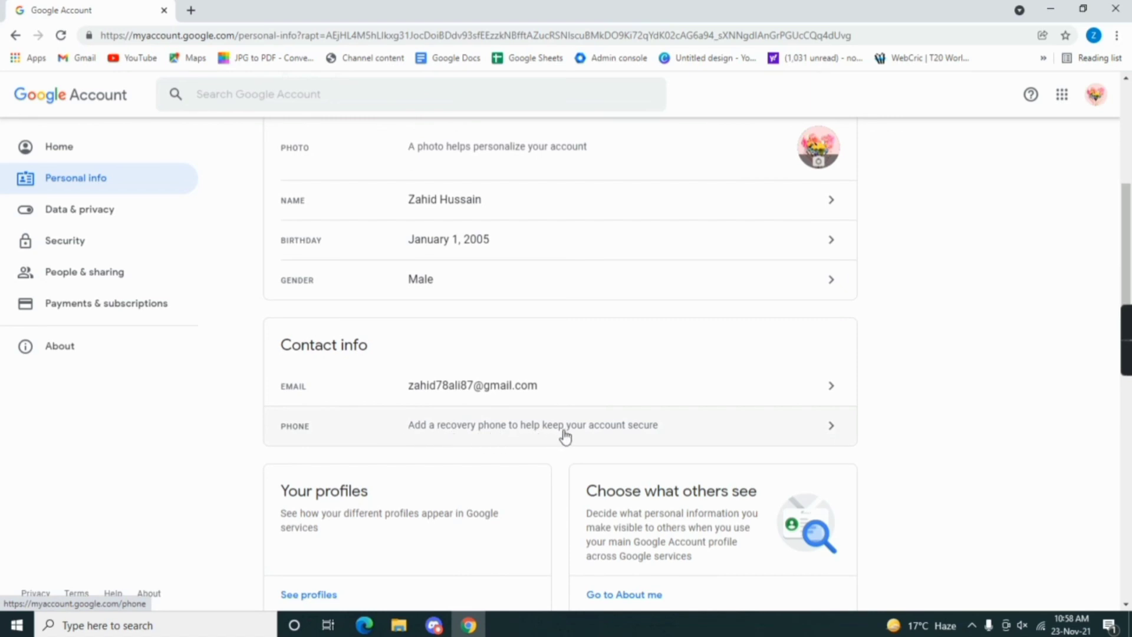
pyautogui.scroll(-6, 565, 437)
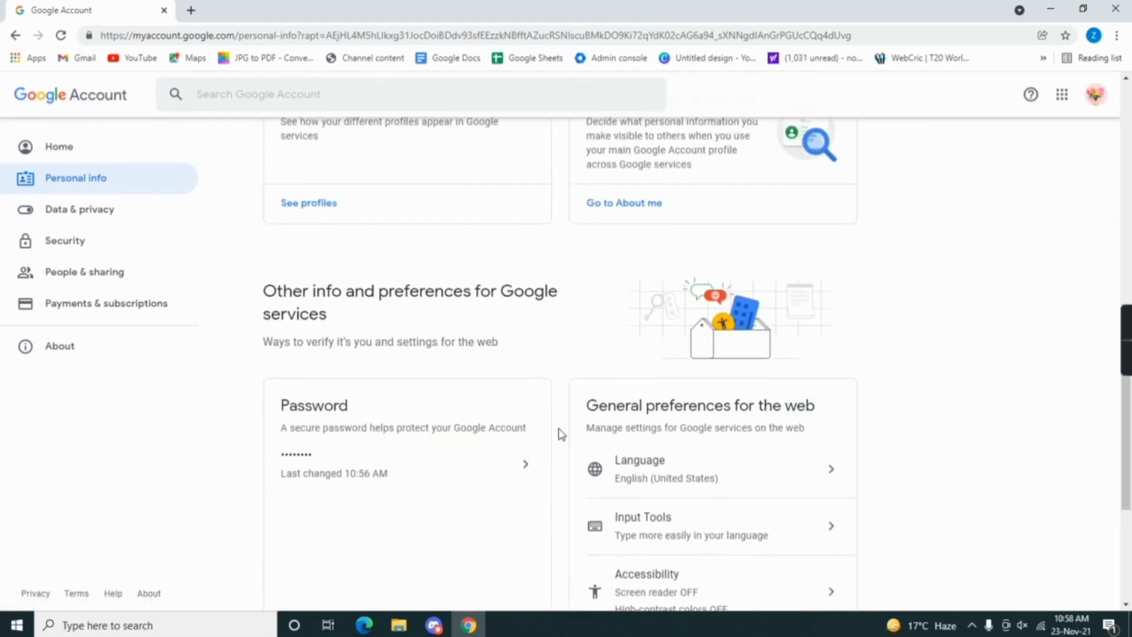
pyautogui.scroll(5, 561, 435)
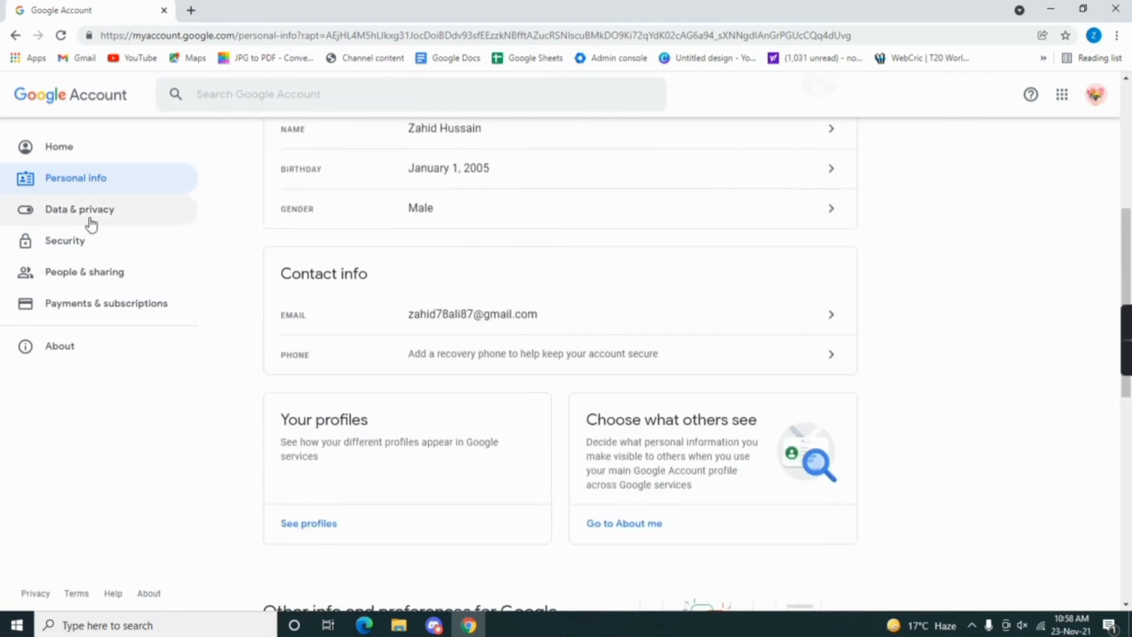